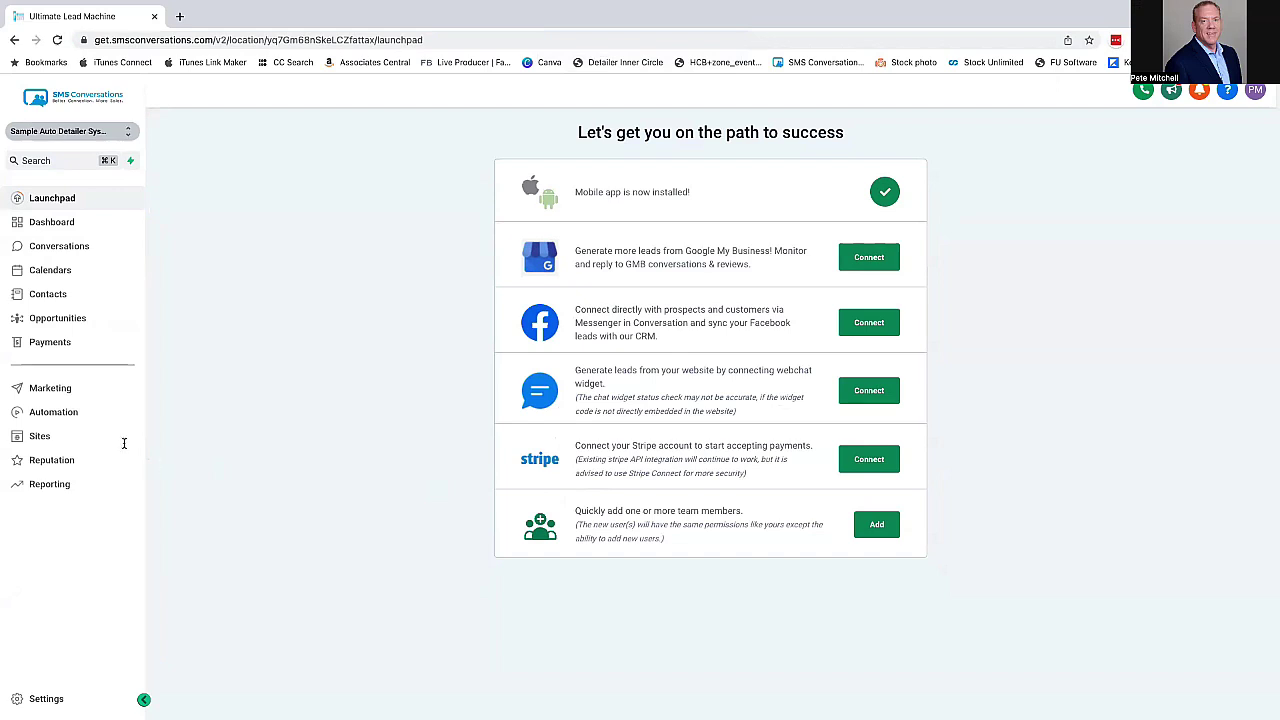
- Open the Home page of the Detailer Website funnel for editing in a new browser tab
{"action": "left_click", "coordinate": [40, 437]}
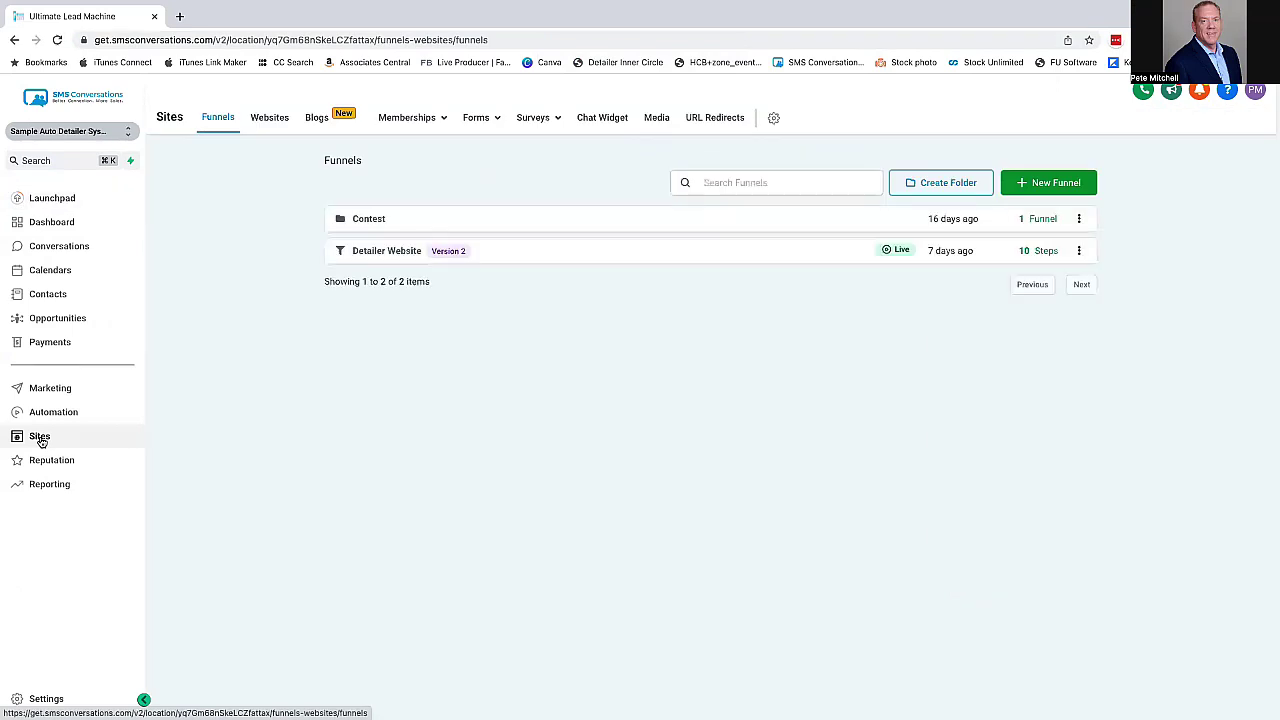
{"action": "left_click", "coordinate": [367, 253]}
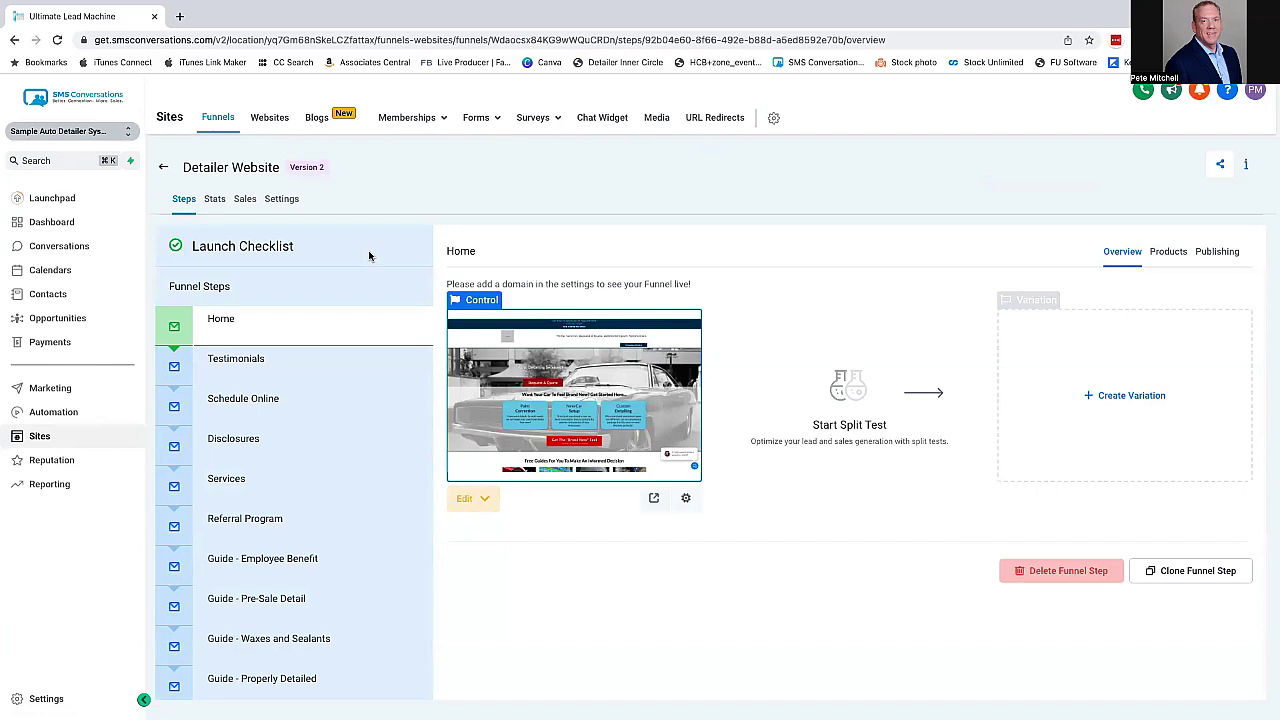
{"action": "left_click", "coordinate": [467, 500]}
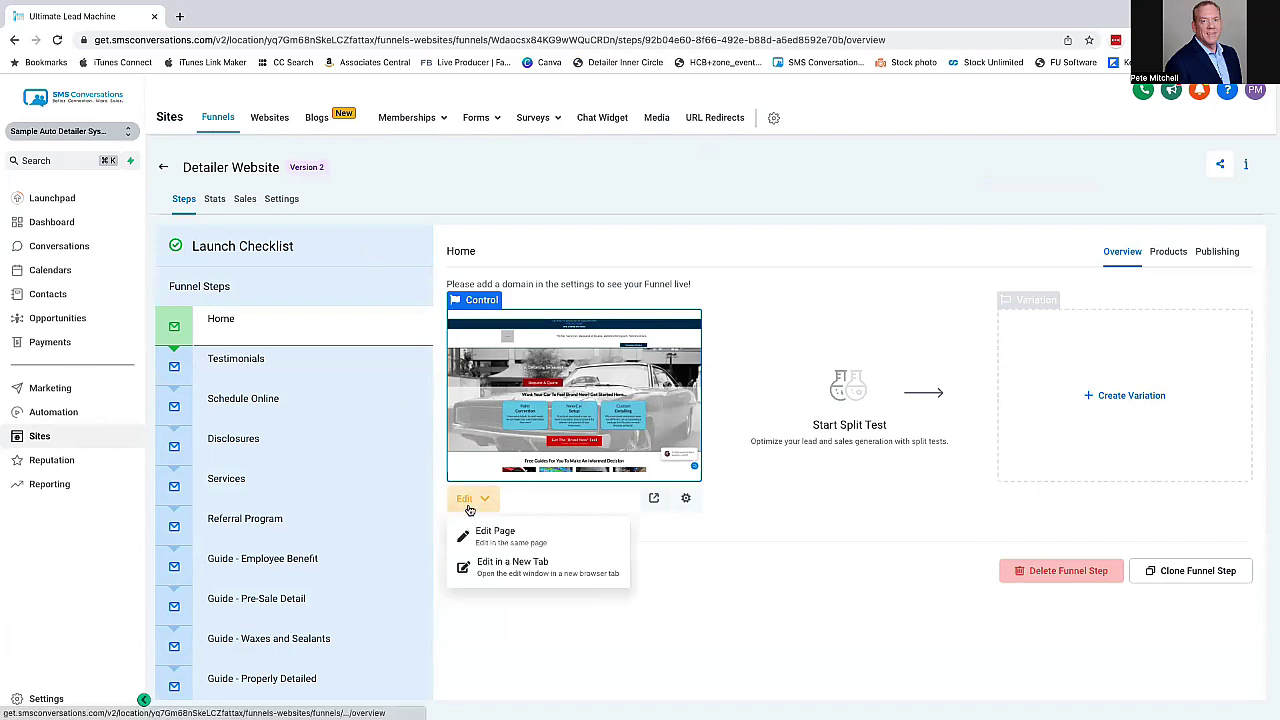
{"action": "left_click", "coordinate": [512, 565]}
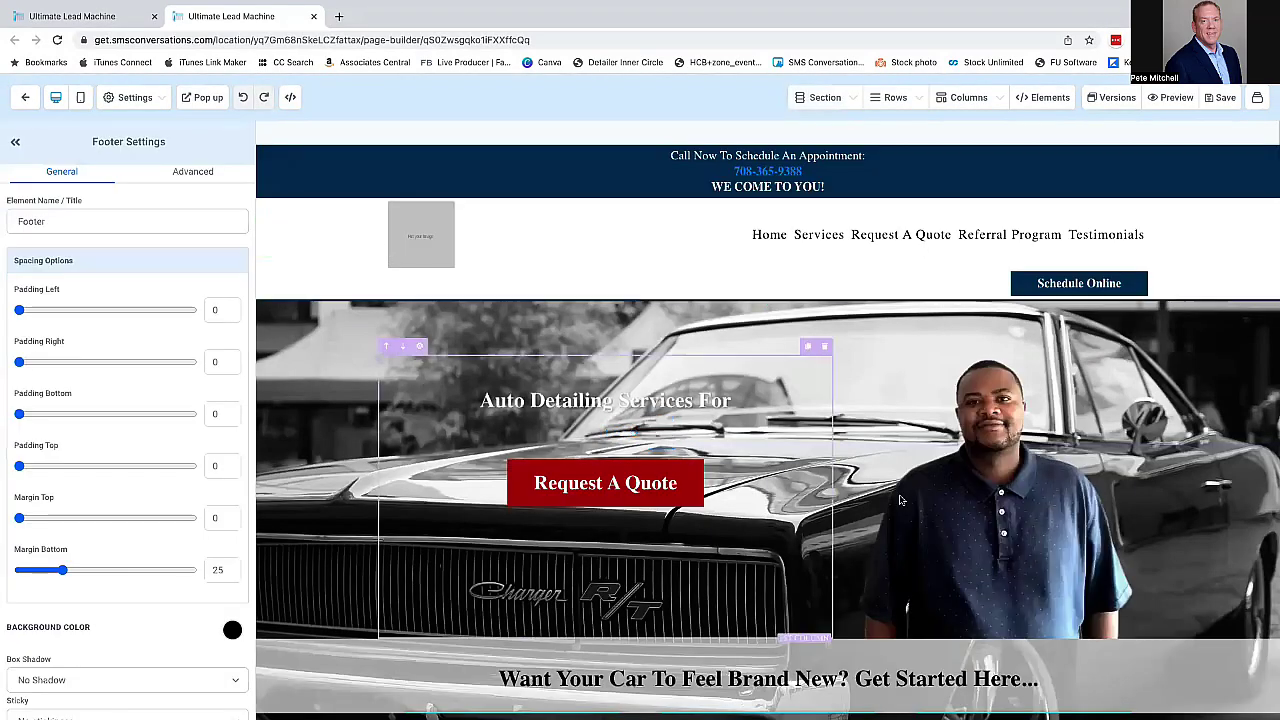
- Review the Home page's sections in the page editor, then return to the funnel overview and ignore the phone number notice
{"action": "scroll", "coordinate": [1003, 519], "scroll_direction": "down", "scroll_amount": 3}
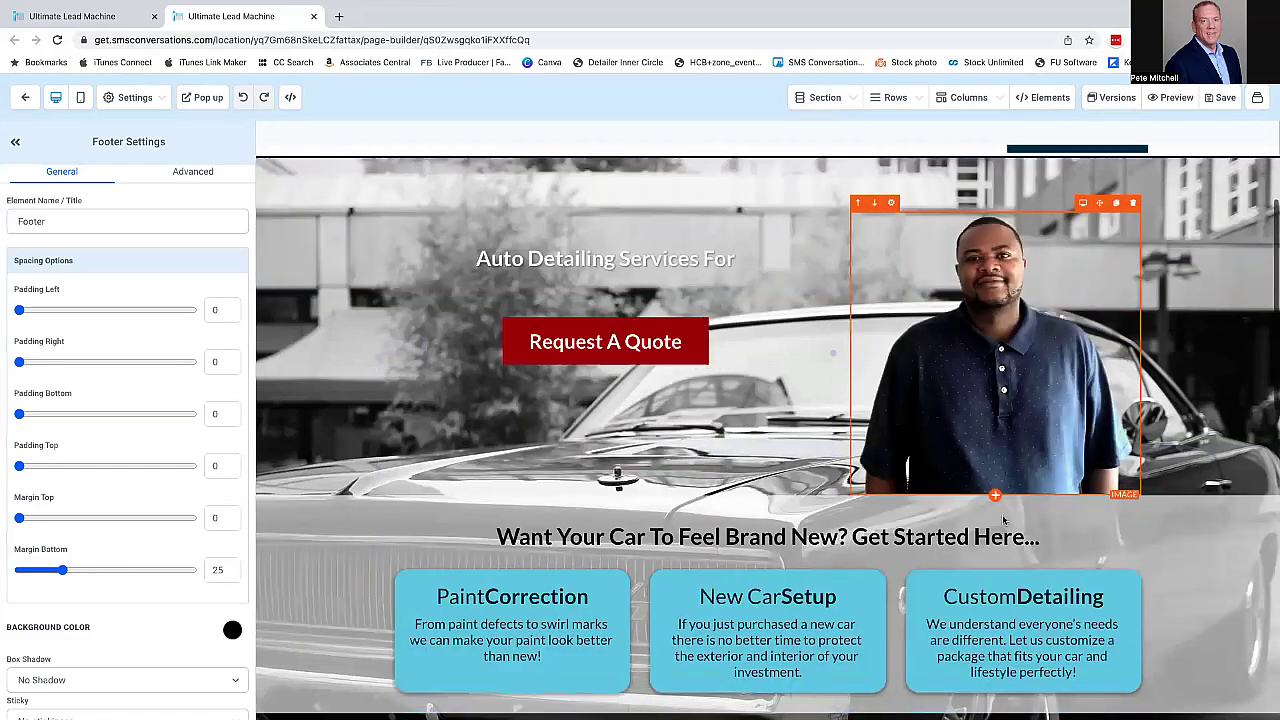
{"action": "scroll", "coordinate": [1002, 519], "scroll_direction": "down", "scroll_amount": 5}
{"action": "scroll", "coordinate": [1003, 519], "scroll_direction": "down", "scroll_amount": 1}
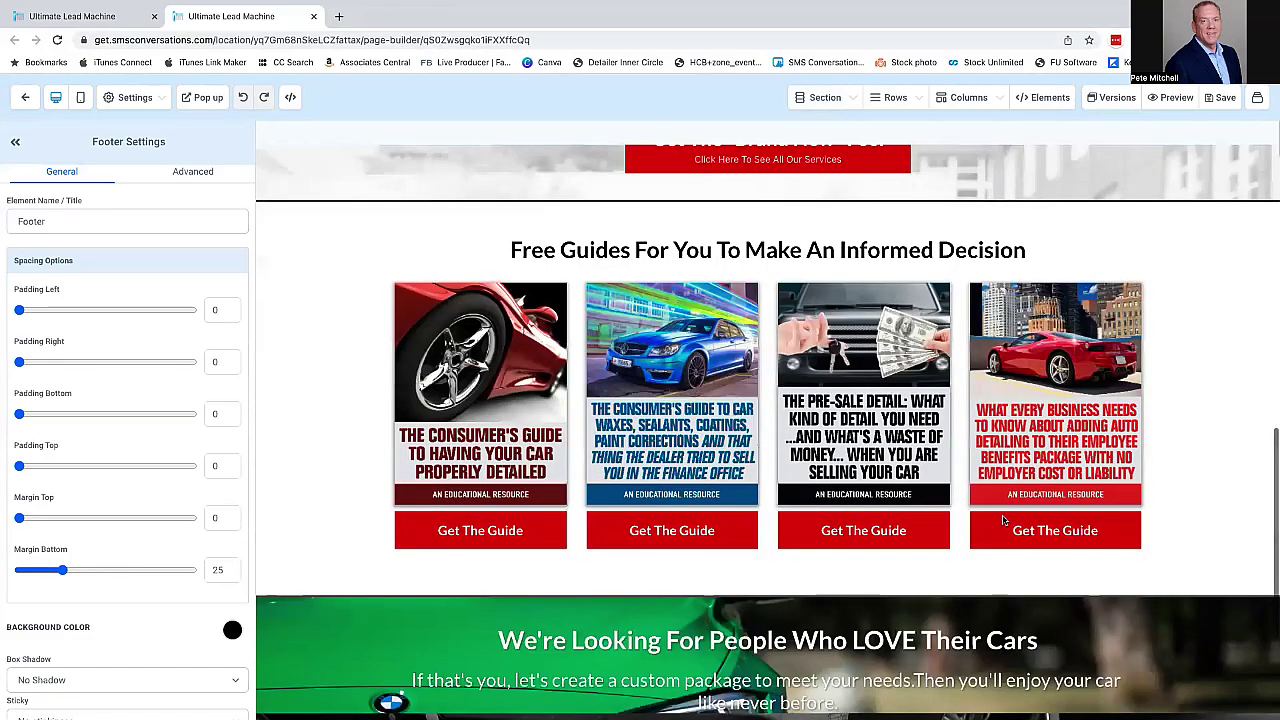
{"action": "scroll", "coordinate": [1003, 519], "scroll_direction": "down", "scroll_amount": 3}
{"action": "scroll", "coordinate": [1003, 519], "scroll_direction": "up", "scroll_amount": 20}
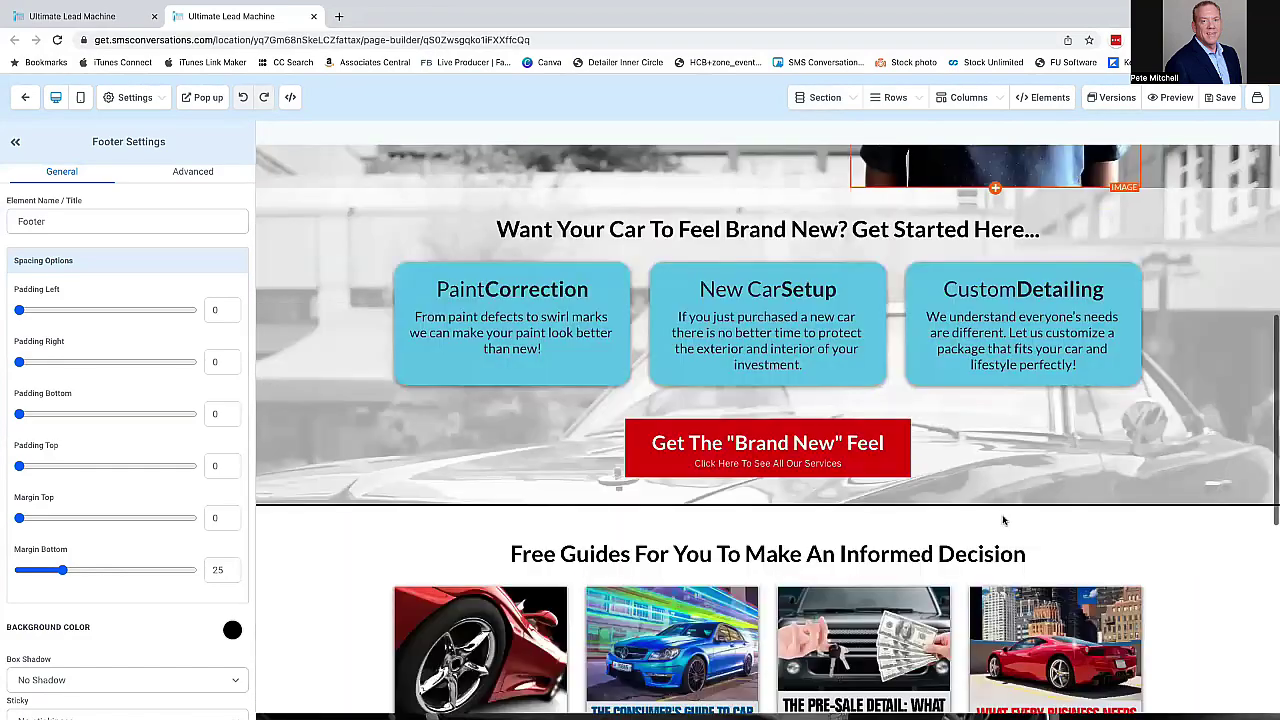
{"action": "left_click", "coordinate": [28, 99]}
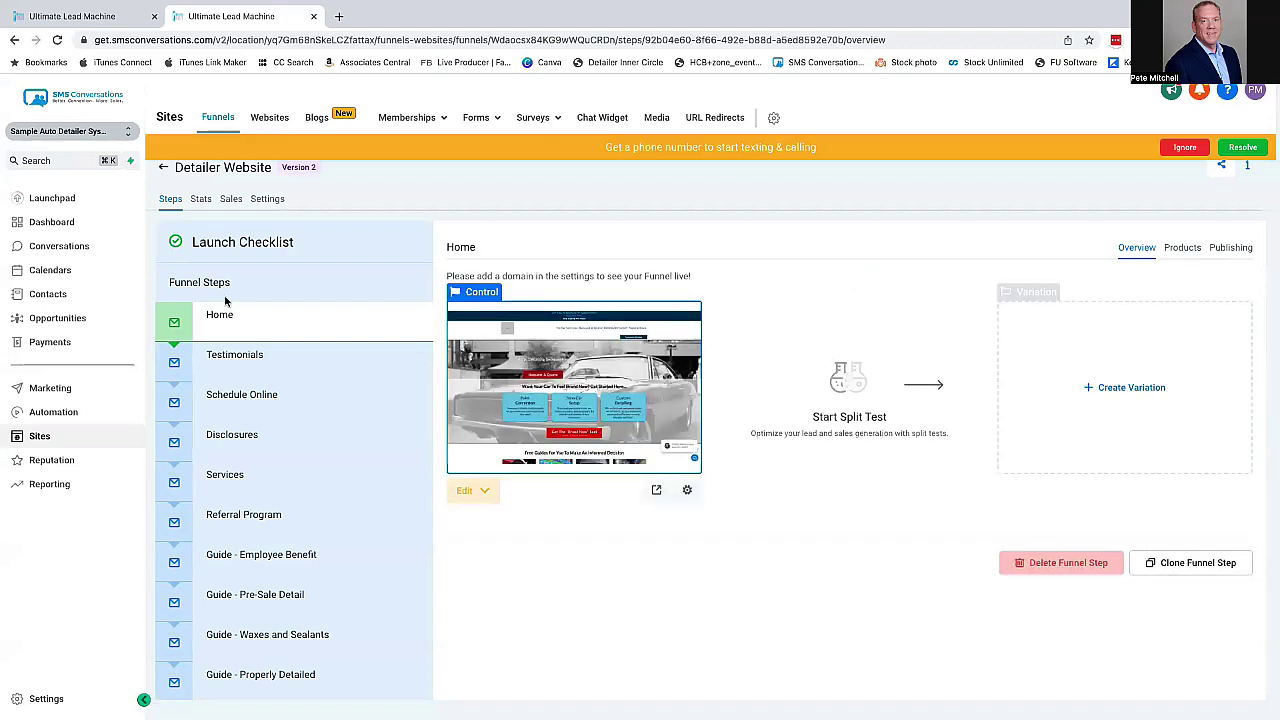
{"action": "left_click", "coordinate": [1185, 147]}
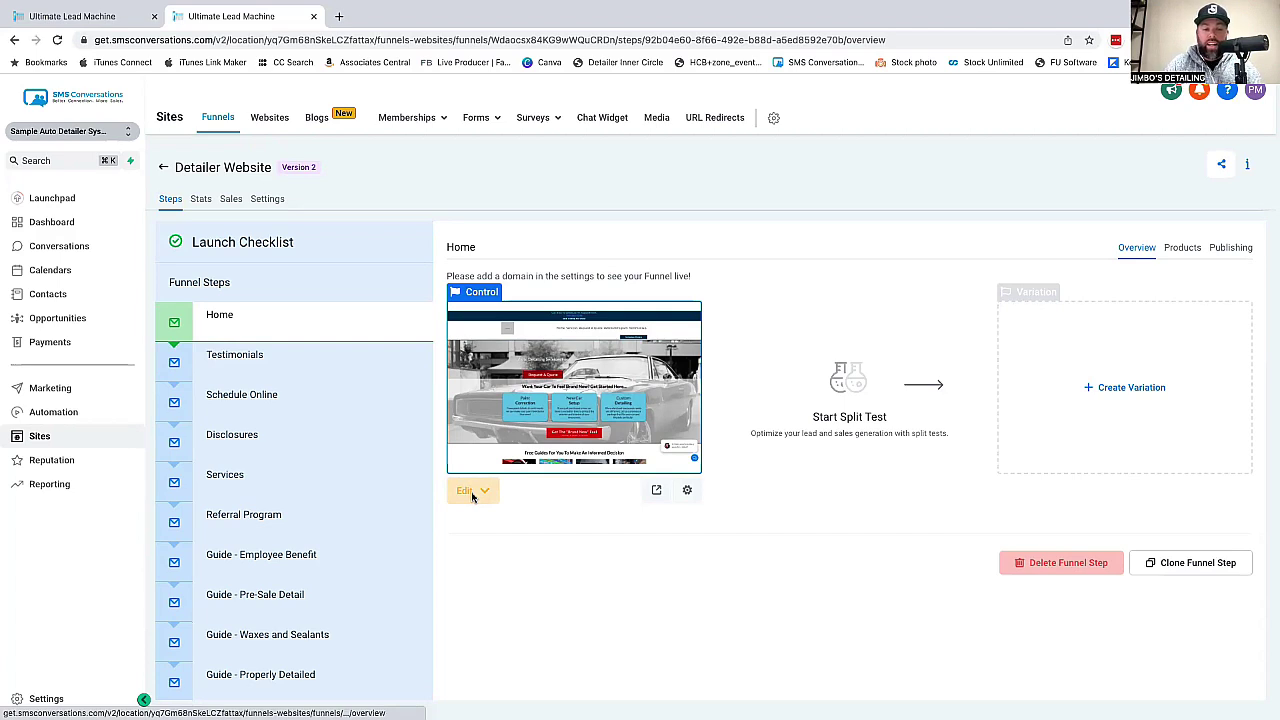
- Preview the Detailer Website's Home page, examine its hero, services, free guides and custom quote sections, and close the preview
{"action": "left_click", "coordinate": [657, 489]}
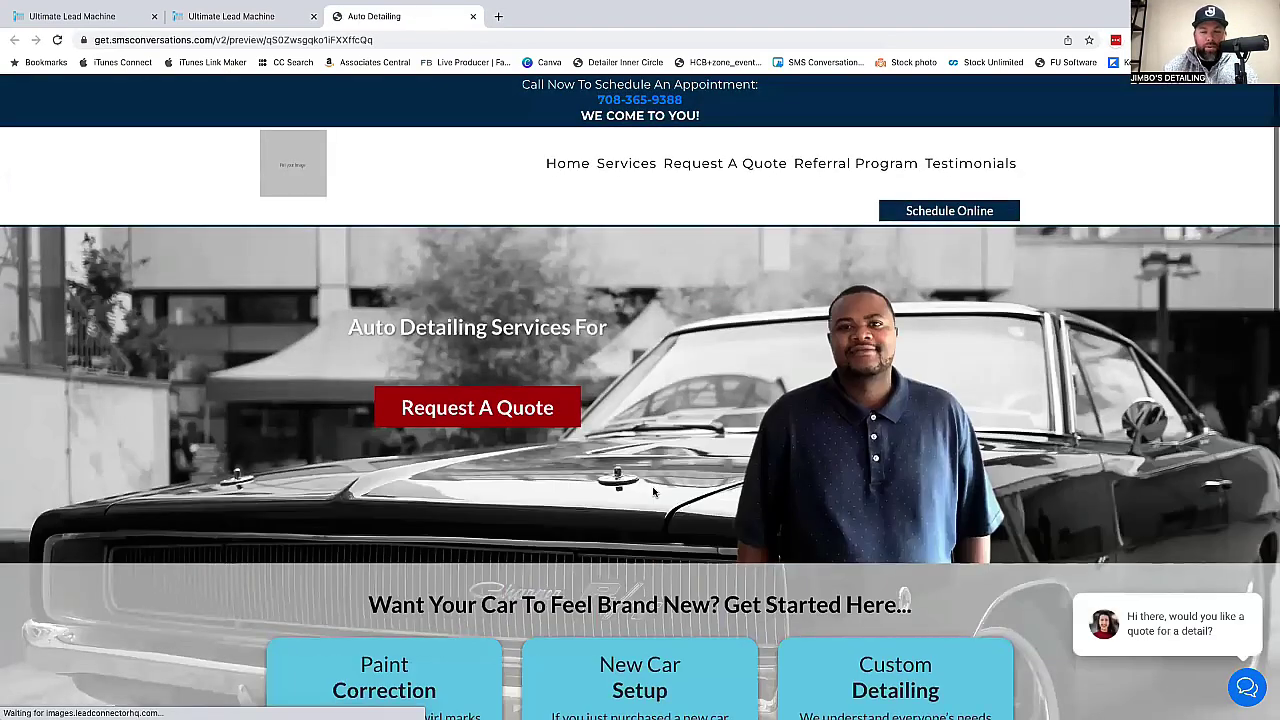
{"action": "scroll", "coordinate": [653, 490], "scroll_direction": "down", "scroll_amount": 5}
{"action": "scroll", "coordinate": [653, 490], "scroll_direction": "down", "scroll_amount": 2}
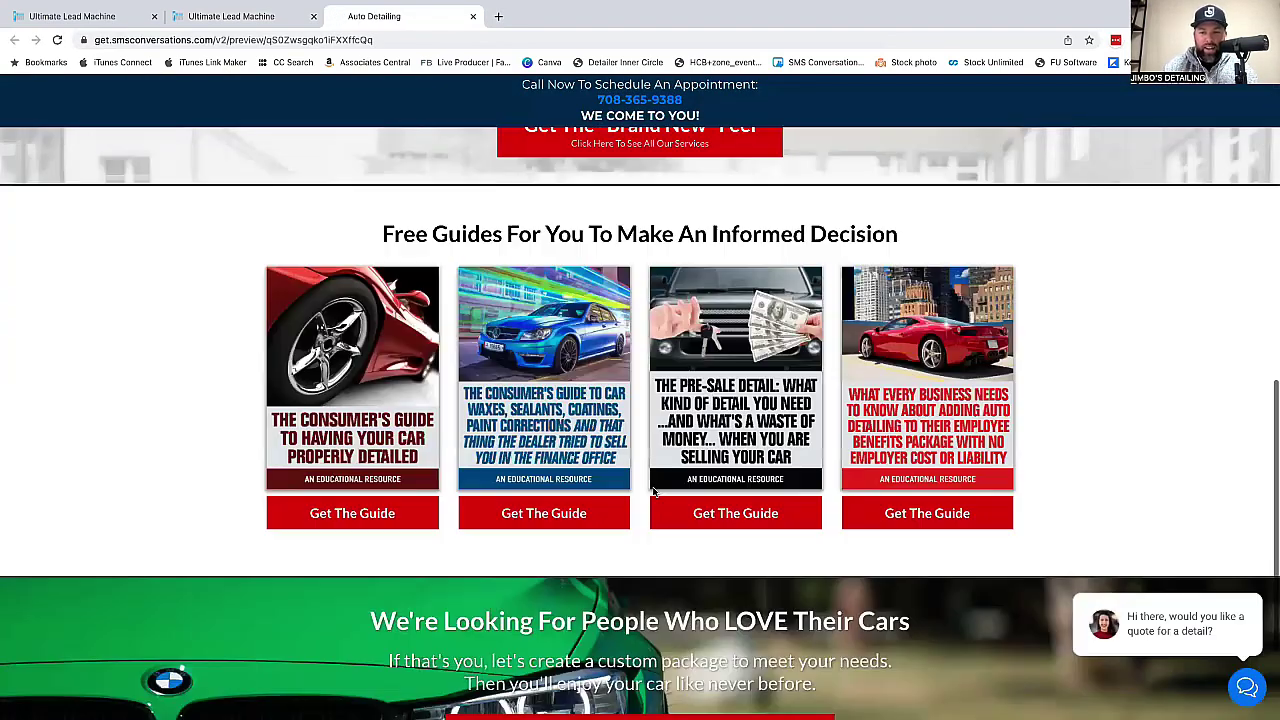
{"action": "scroll", "coordinate": [653, 490], "scroll_direction": "down", "scroll_amount": 1}
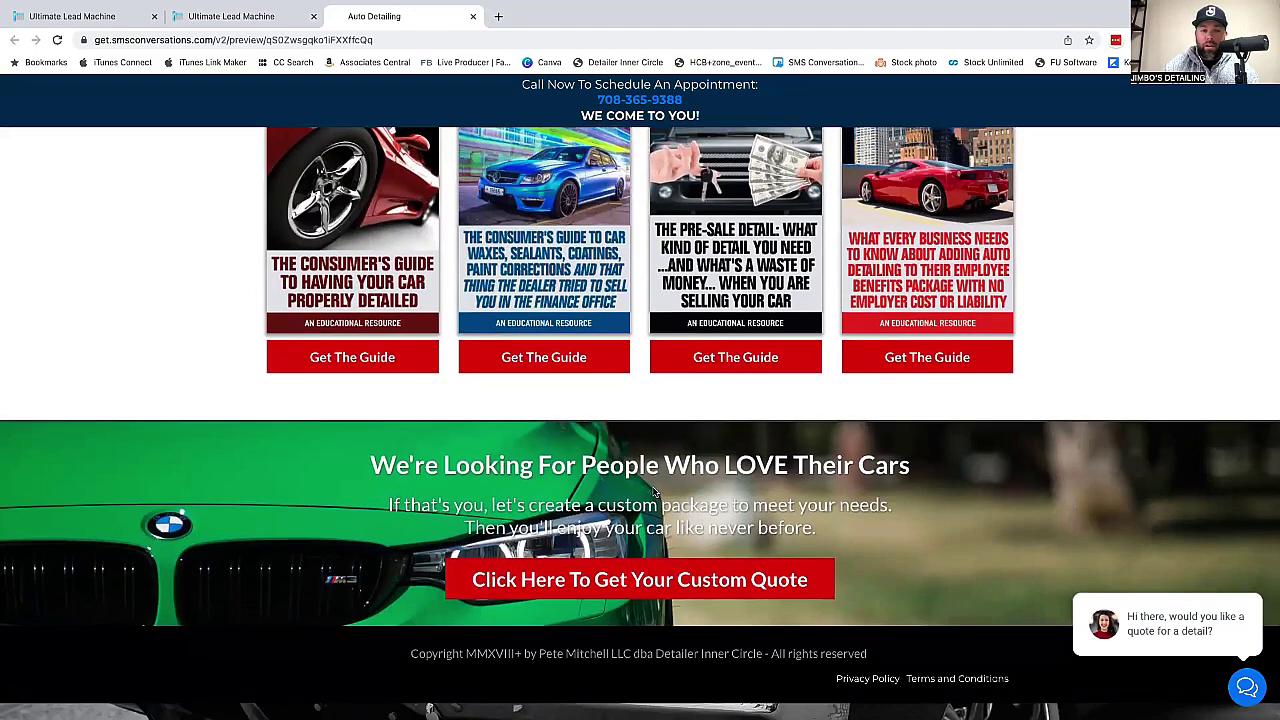
{"action": "scroll", "coordinate": [653, 490], "scroll_direction": "up", "scroll_amount": 9}
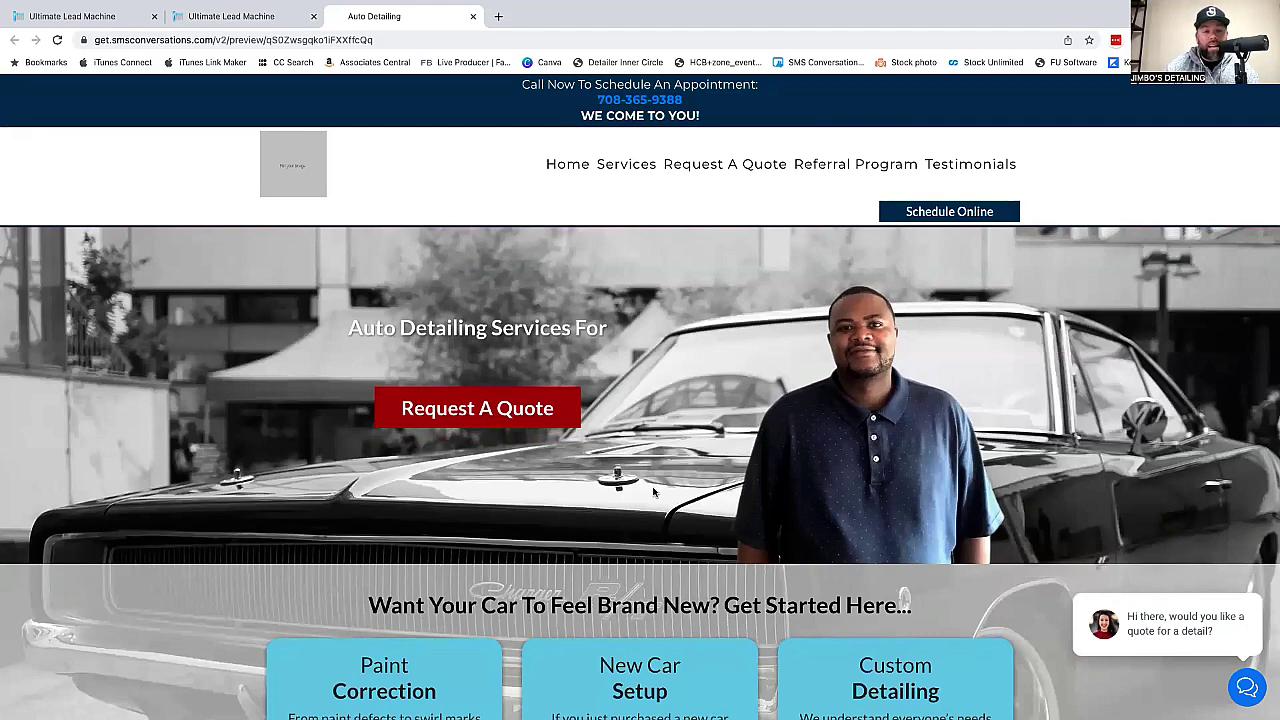
{"action": "scroll", "coordinate": [653, 490], "scroll_direction": "down", "scroll_amount": 1}
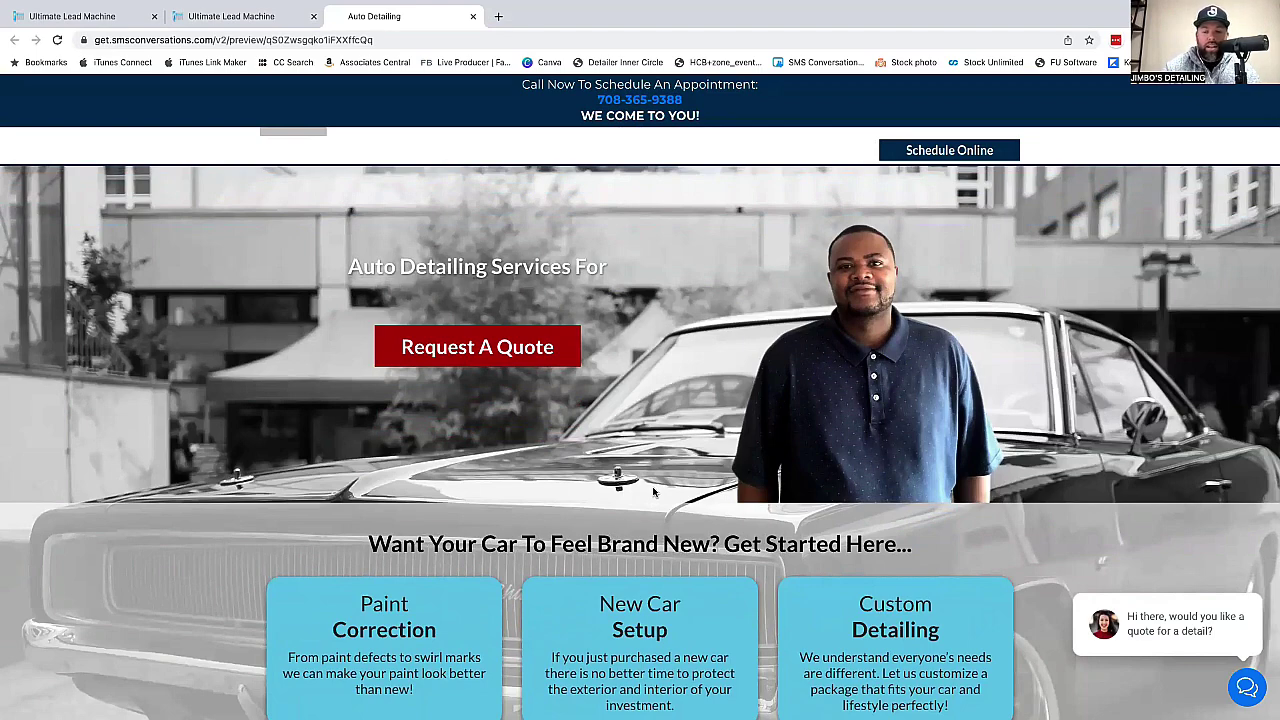
{"action": "scroll", "coordinate": [653, 490], "scroll_direction": "up", "scroll_amount": 1}
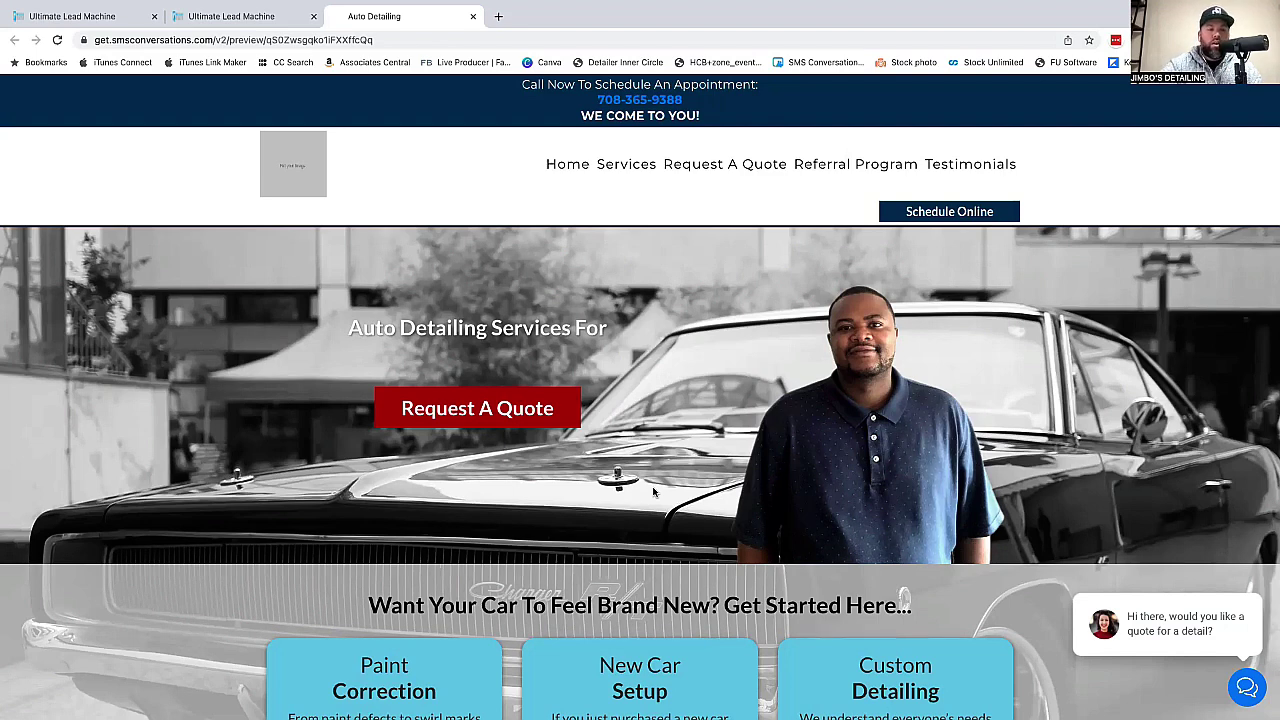
{"action": "scroll", "coordinate": [653, 490], "scroll_direction": "down", "scroll_amount": 1}
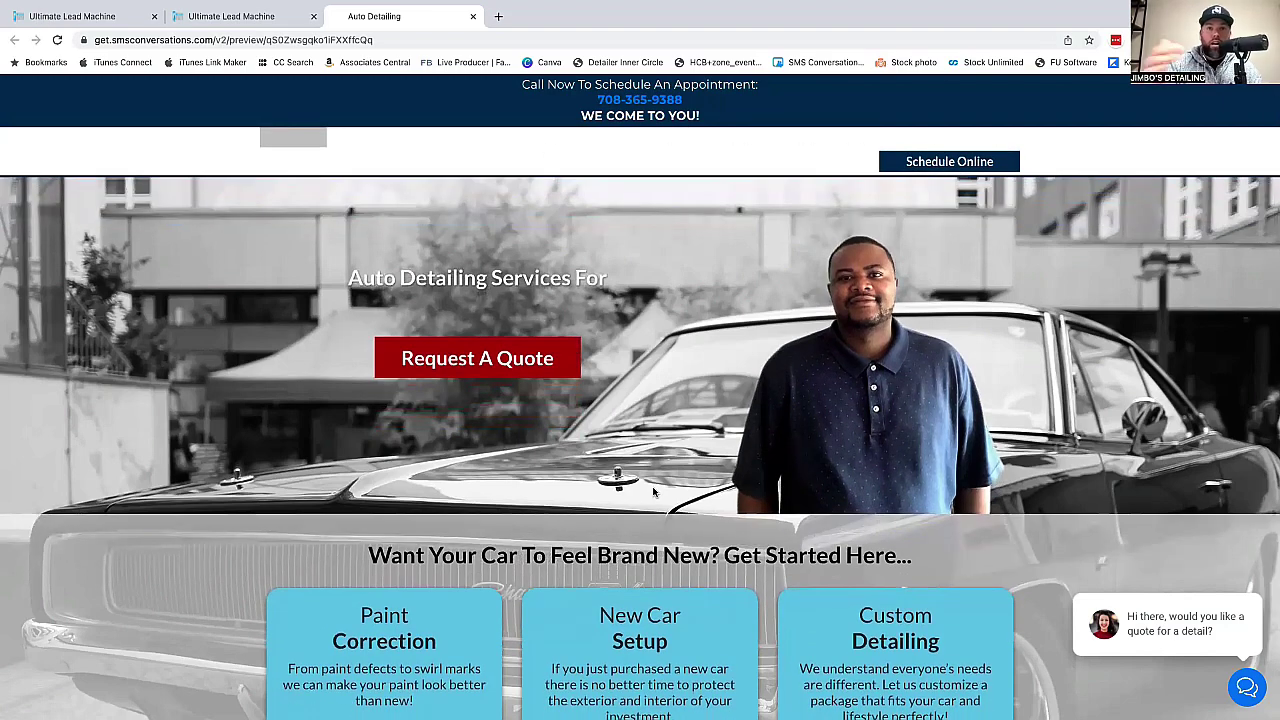
{"action": "scroll", "coordinate": [653, 490], "scroll_direction": "up", "scroll_amount": 1}
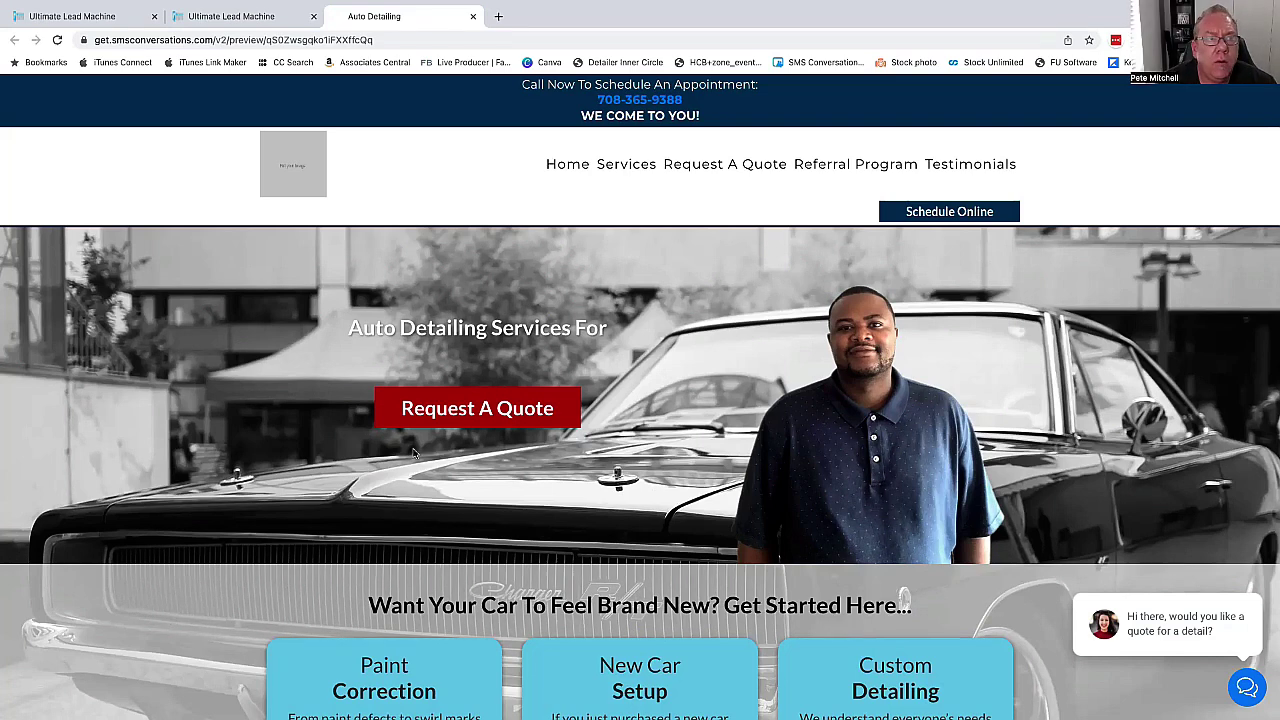
{"action": "mouse_move", "coordinate": [253, 22]}
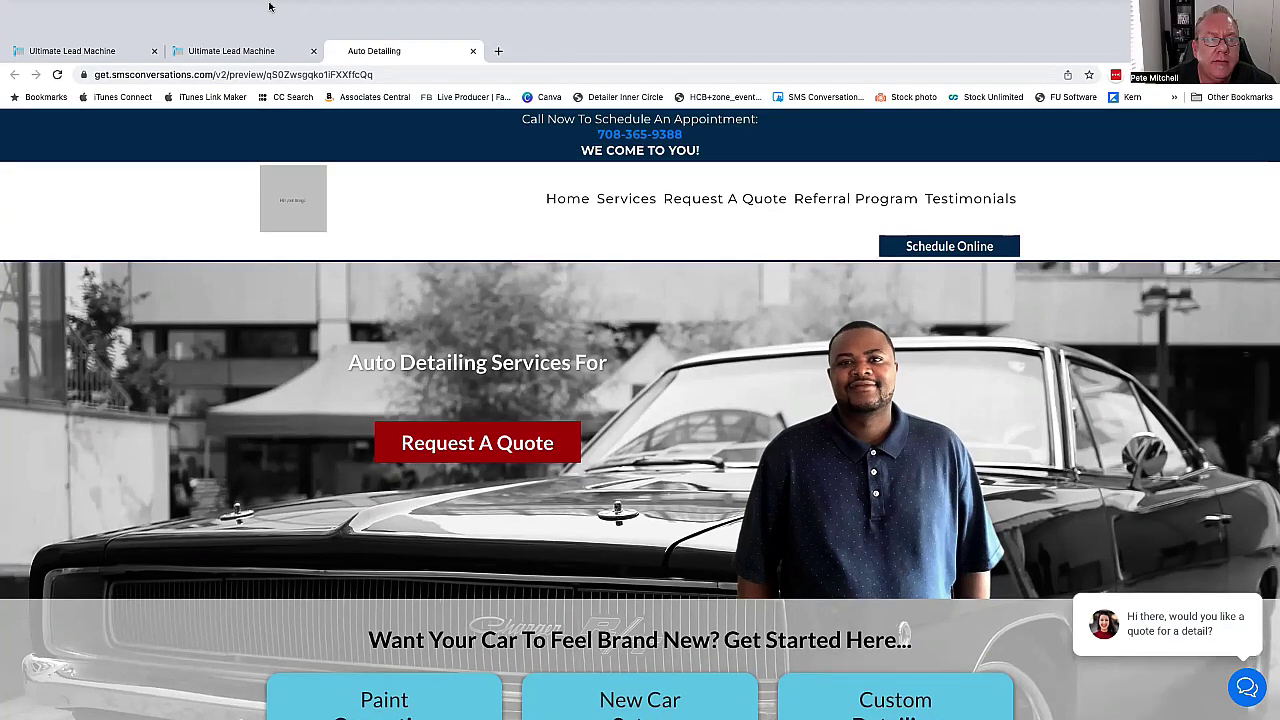
{"action": "left_click", "coordinate": [474, 51]}
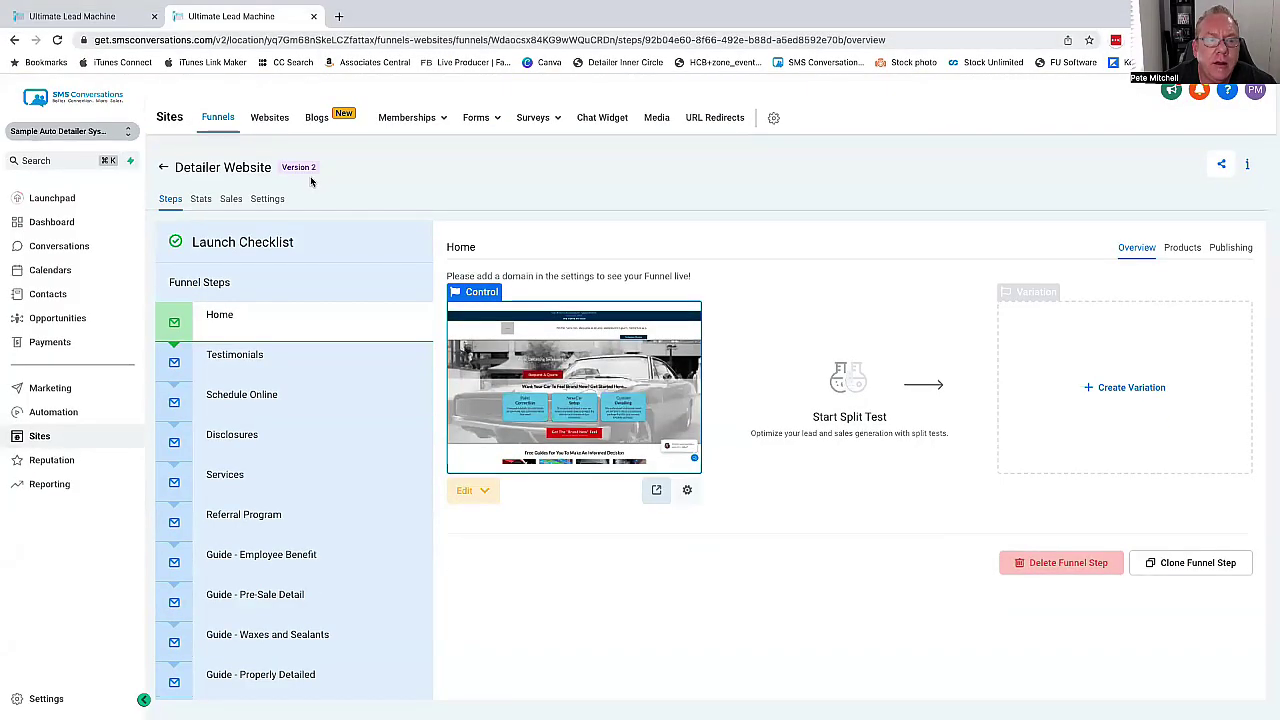
- Open the funnel in the Contest folder and preview its Contest Page For Exterior Detail
{"action": "left_click", "coordinate": [163, 167]}
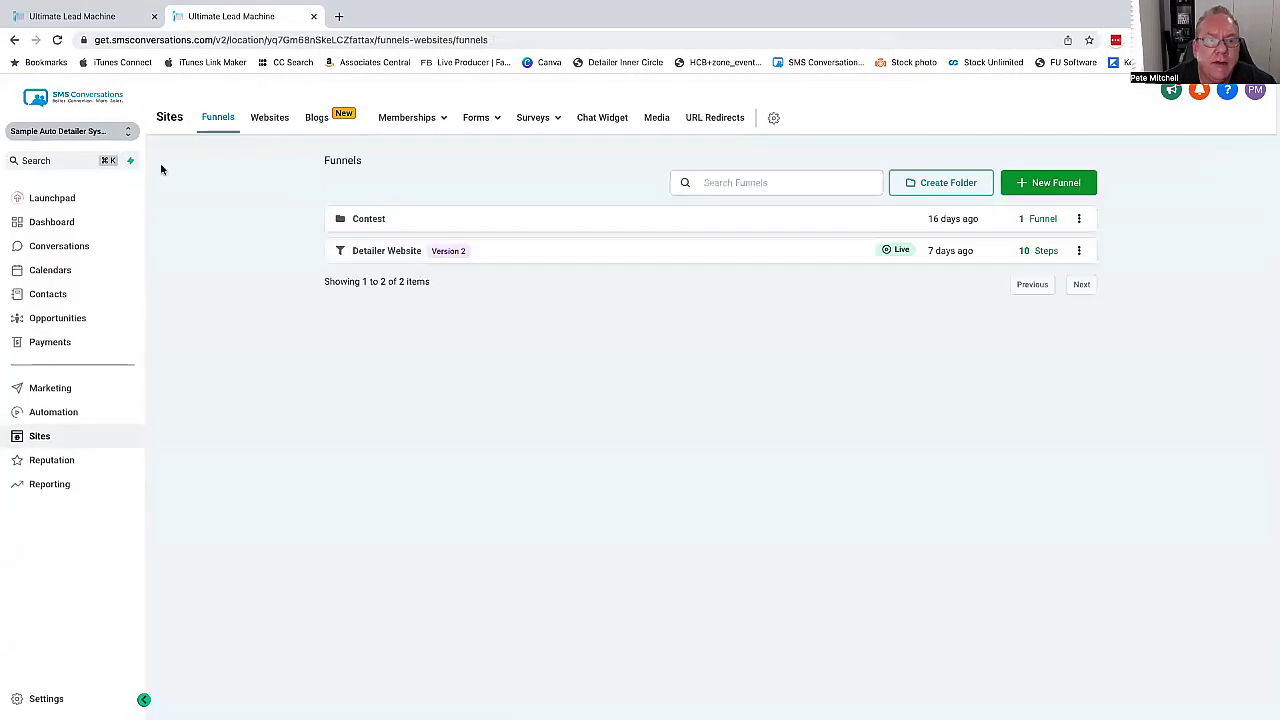
{"action": "left_click", "coordinate": [367, 222]}
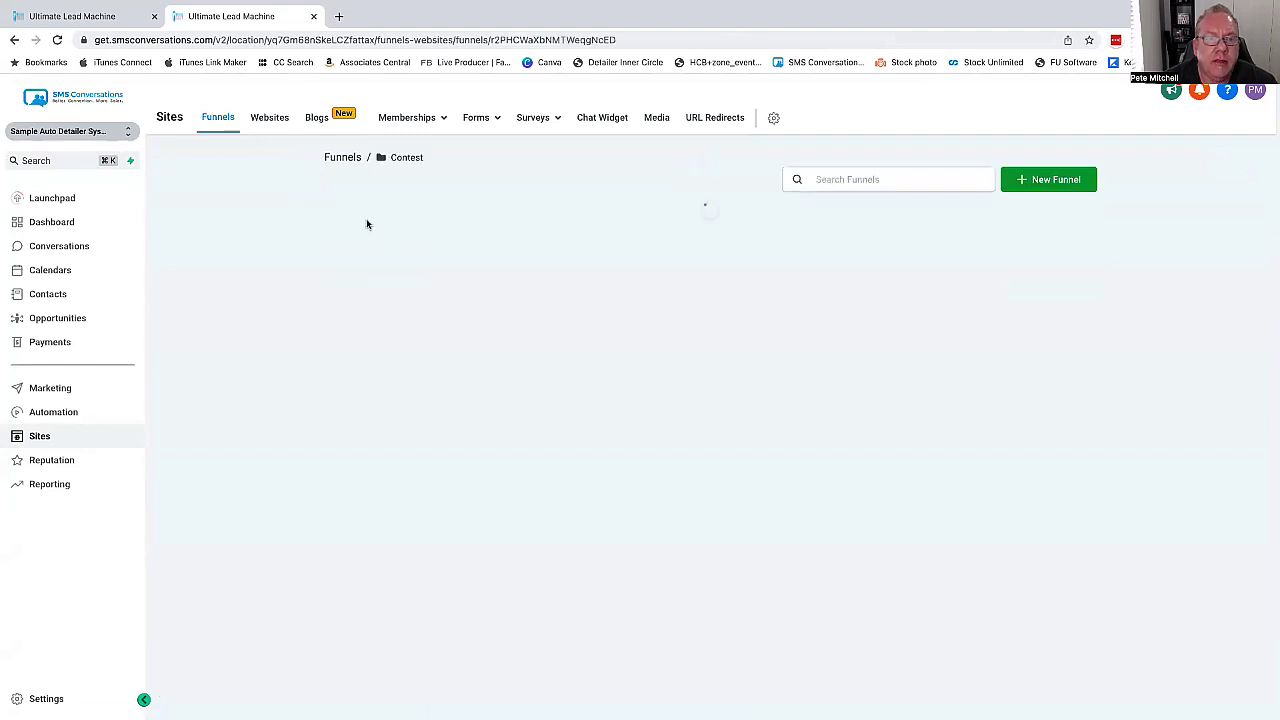
{"action": "left_click", "coordinate": [372, 214]}
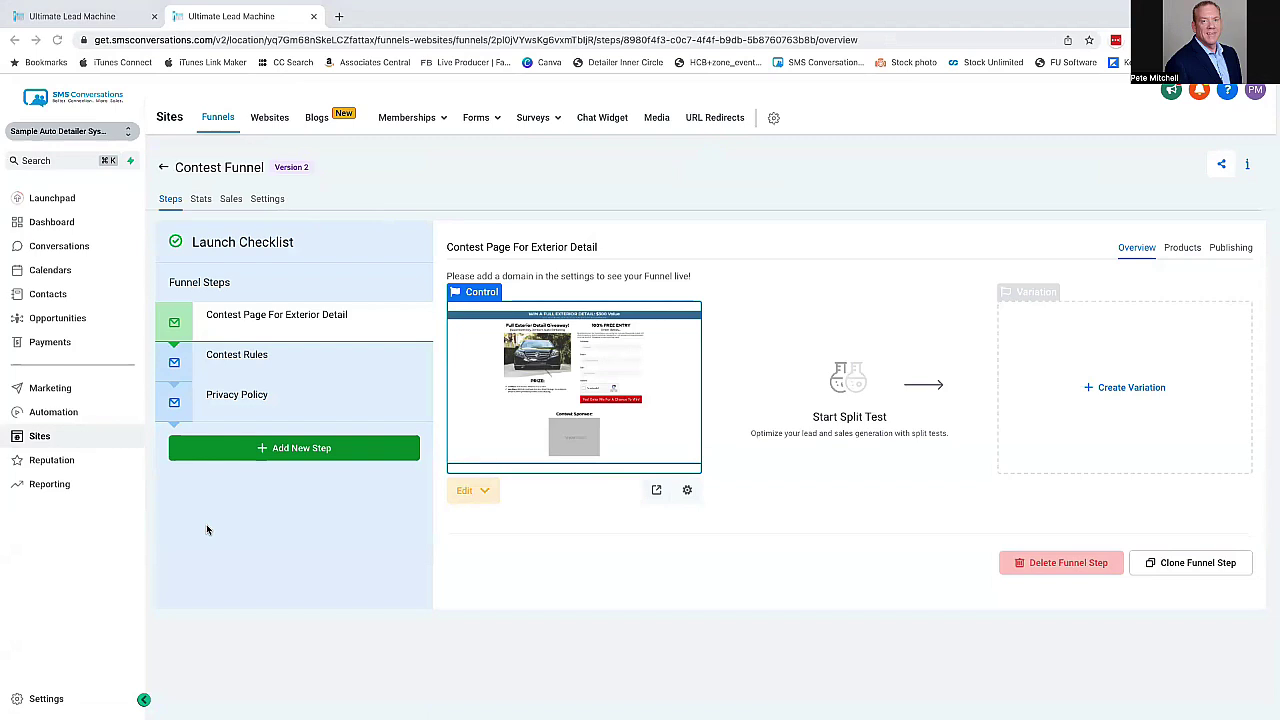
{"action": "left_click", "coordinate": [657, 492]}
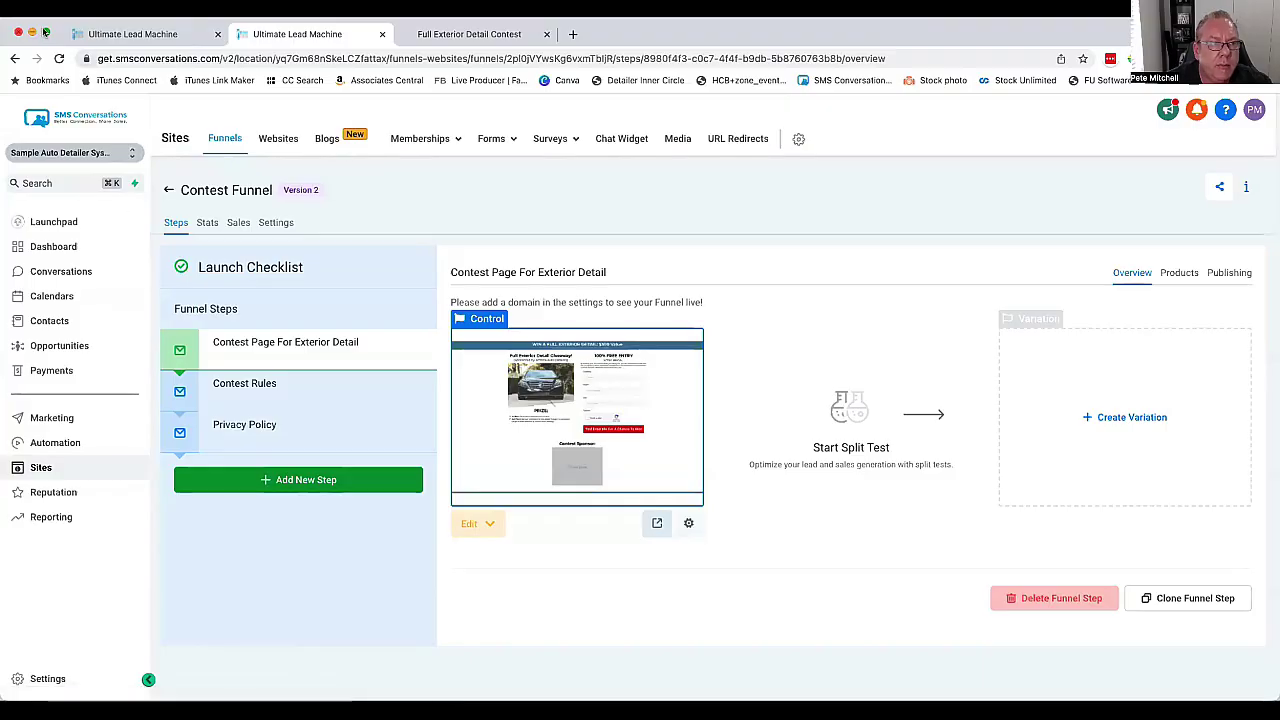
{"action": "key", "text": "super+ctrl+f"}
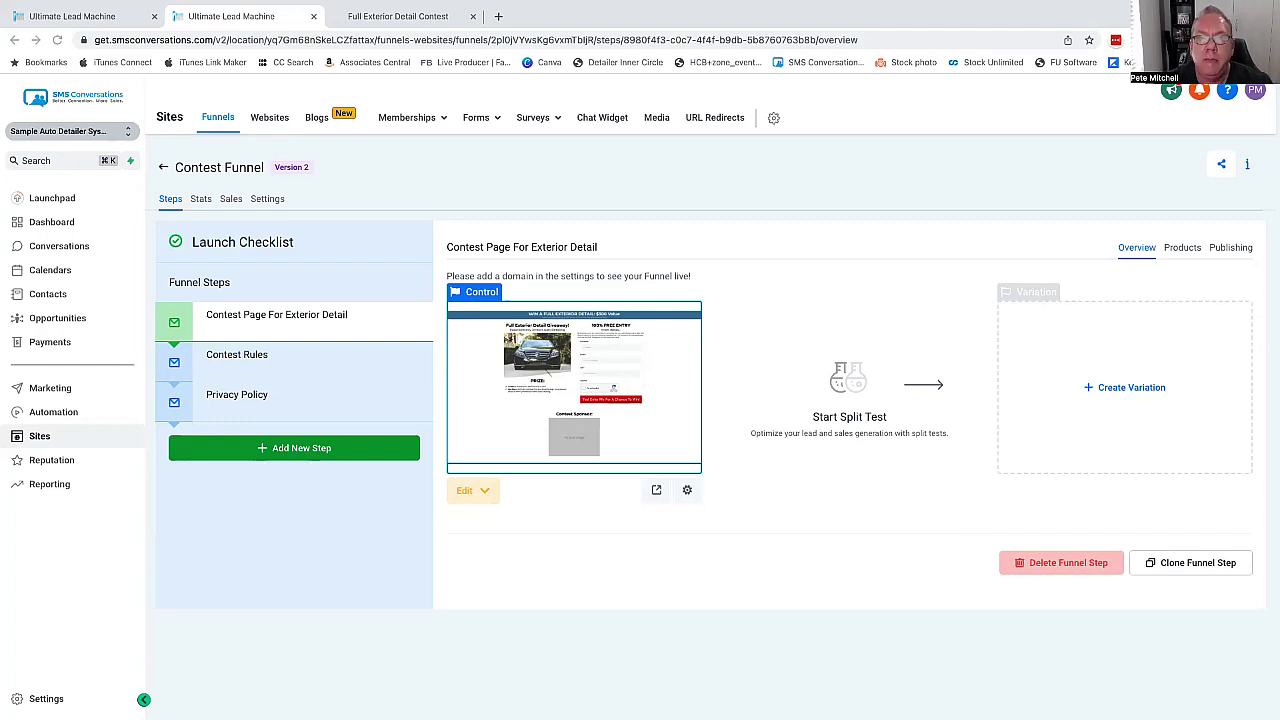
- Open the 3-Day Cash Machine folder in the automation workflows and review the workflows it contains
{"action": "left_click", "coordinate": [57, 414]}
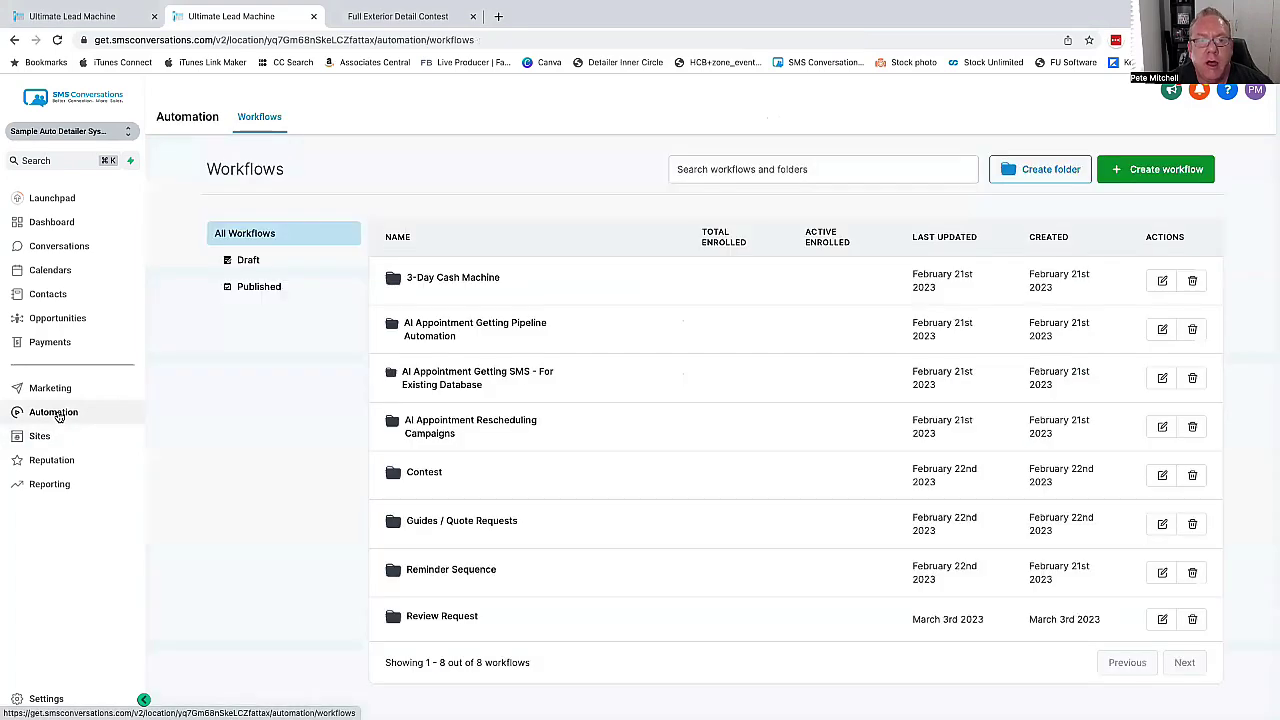
{"action": "left_click", "coordinate": [429, 283]}
{"action": "scroll", "coordinate": [600, 318], "scroll_direction": "down", "scroll_amount": 3}
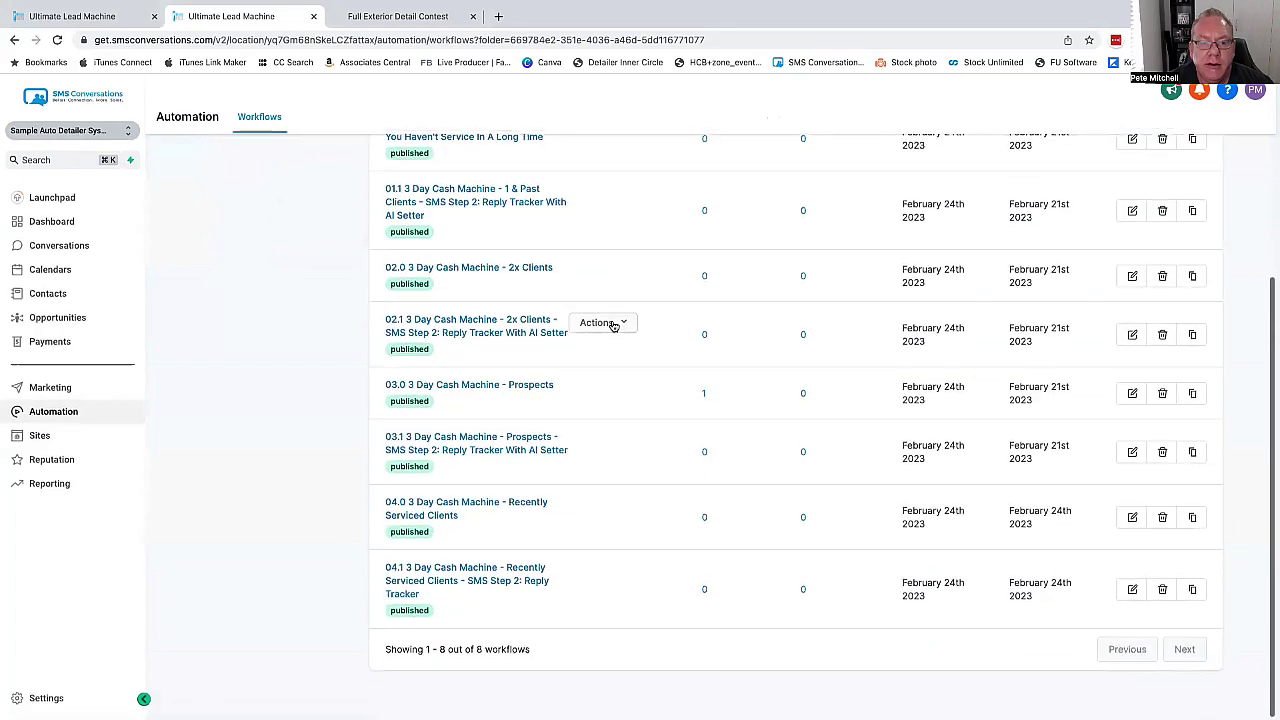
{"action": "scroll", "coordinate": [612, 327], "scroll_direction": "up", "scroll_amount": 3}
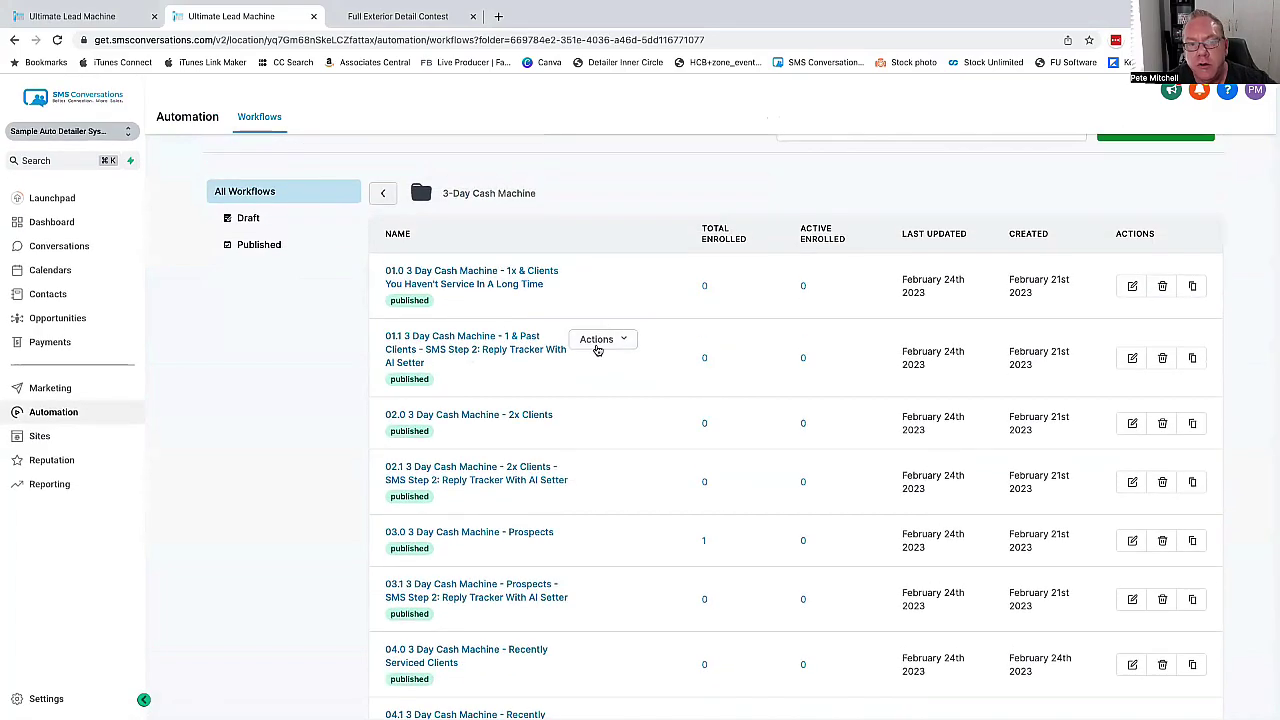
{"action": "scroll", "coordinate": [581, 398], "scroll_direction": "down", "scroll_amount": 2}
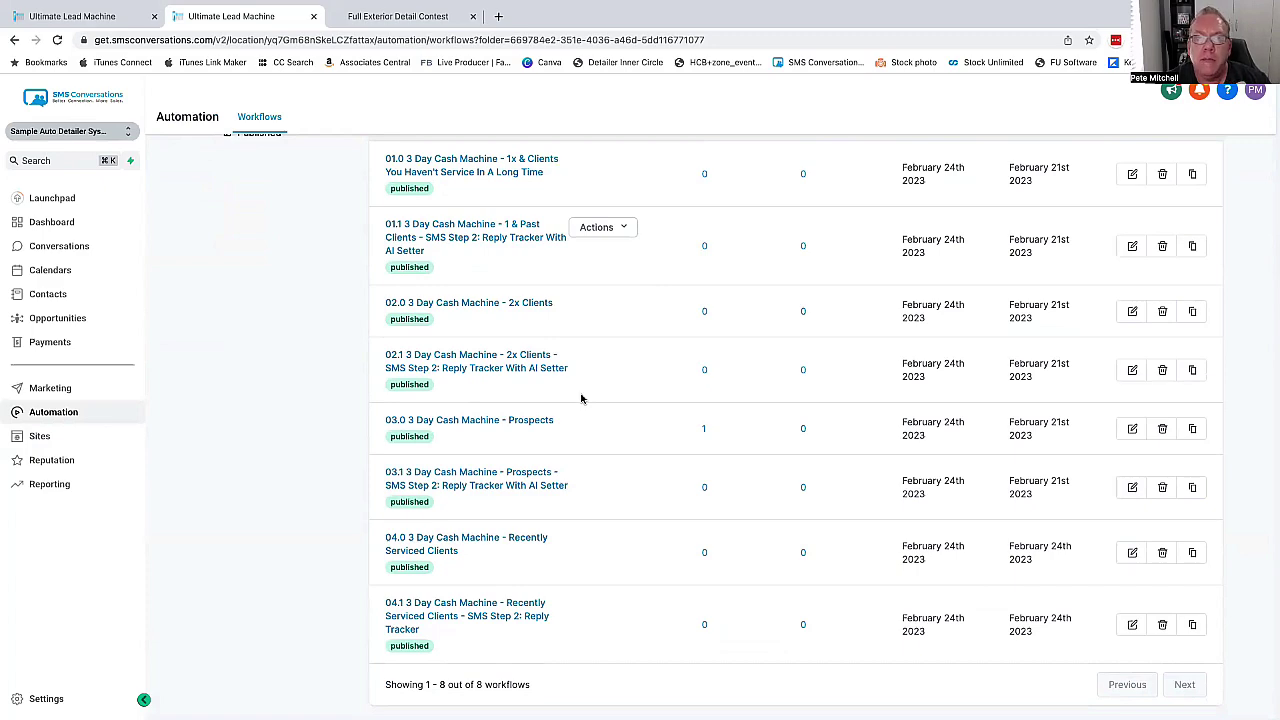
{"action": "scroll", "coordinate": [515, 392], "scroll_direction": "down", "scroll_amount": 1}
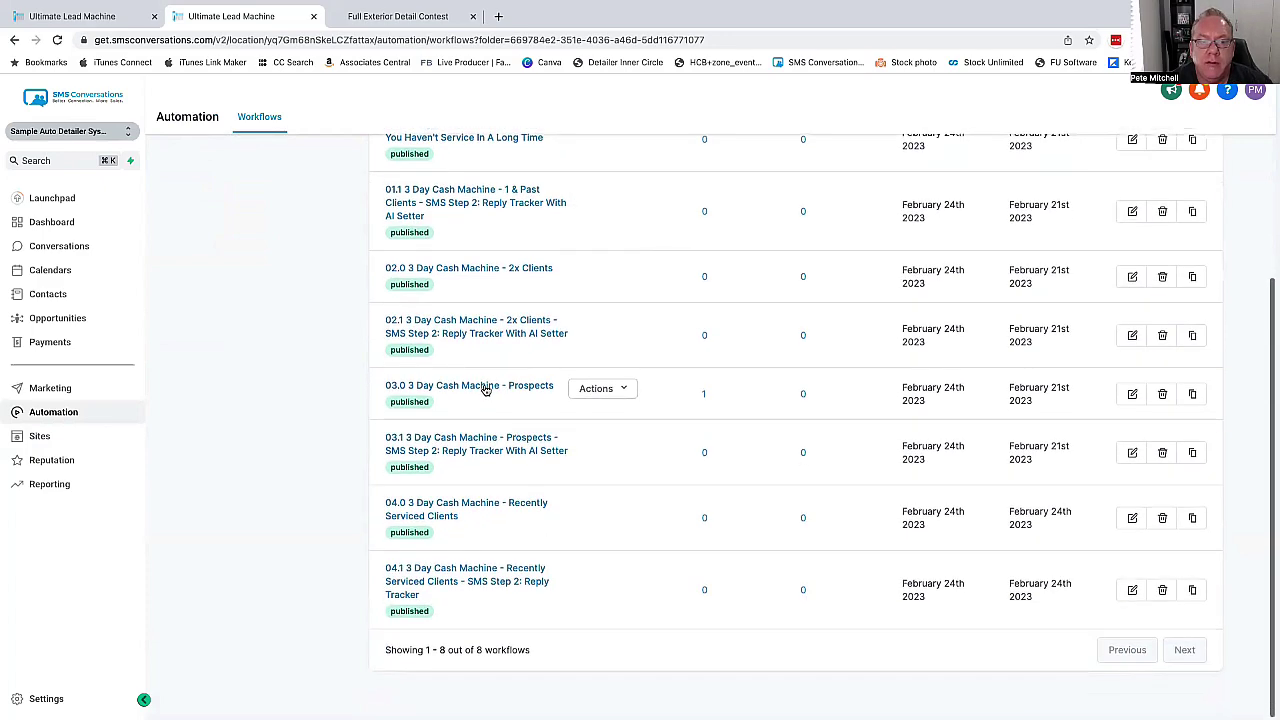
- Examine the SMS - Special Offer message and sequence in the 03.0 3 Day Cash Machine - Prospects workflow, then return to the folder
{"action": "left_click", "coordinate": [486, 388]}
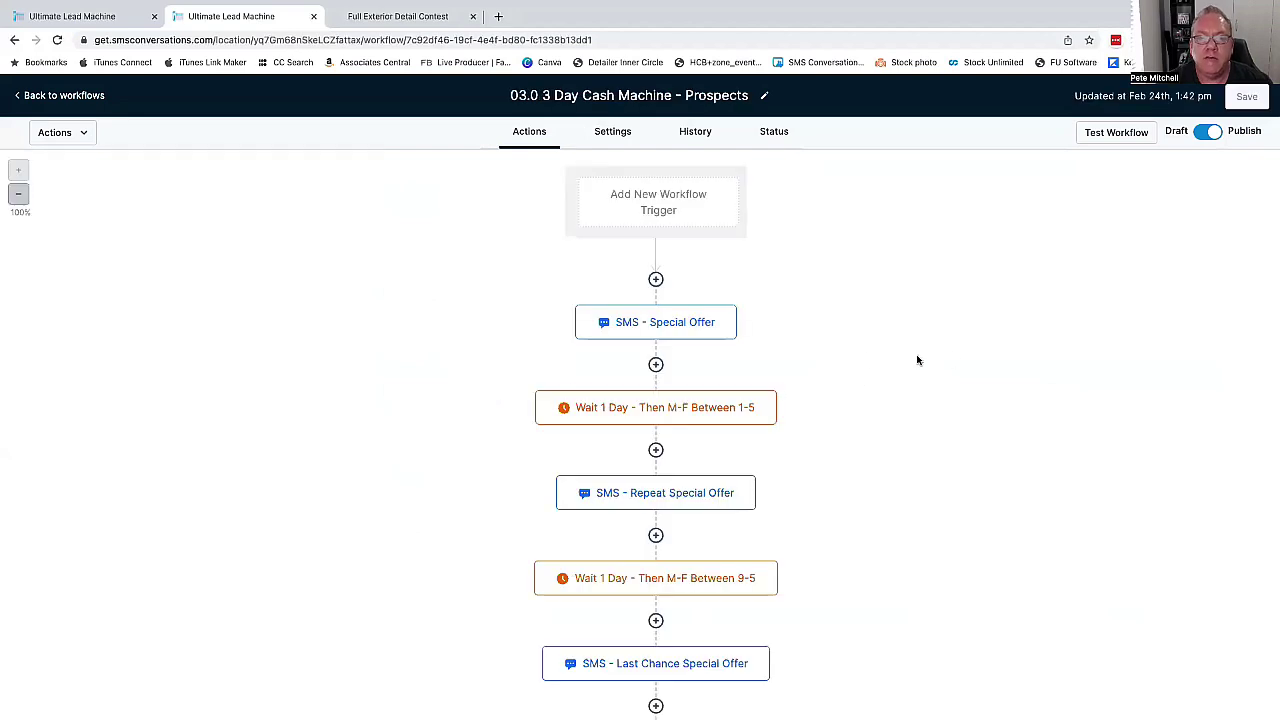
{"action": "left_click", "coordinate": [690, 329]}
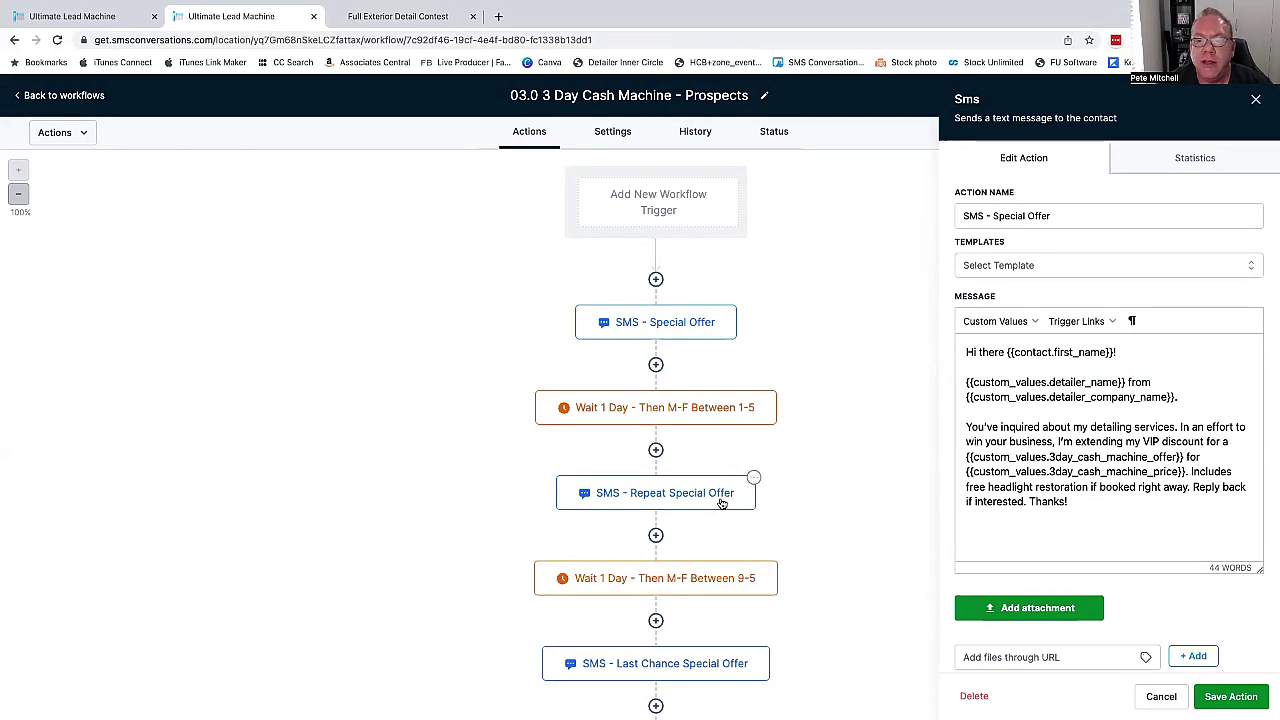
{"action": "scroll", "coordinate": [721, 503], "scroll_direction": "down", "scroll_amount": 2}
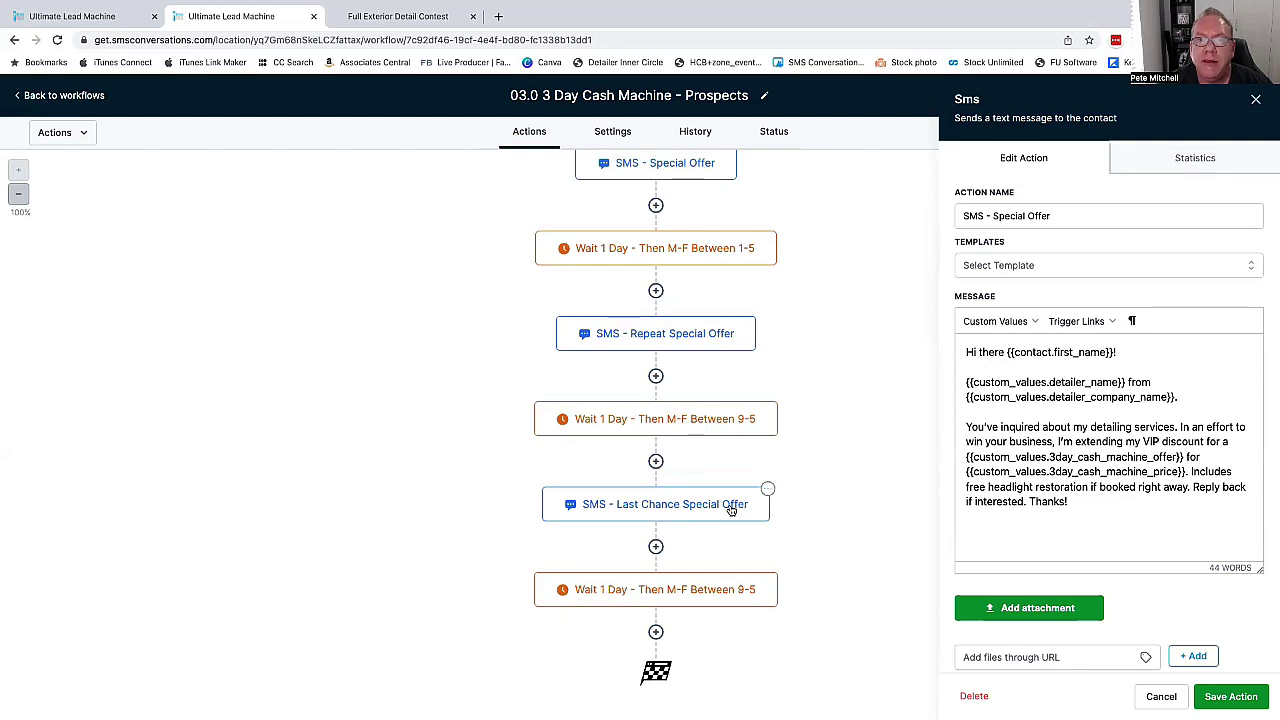
{"action": "scroll", "coordinate": [731, 509], "scroll_direction": "up", "scroll_amount": 2}
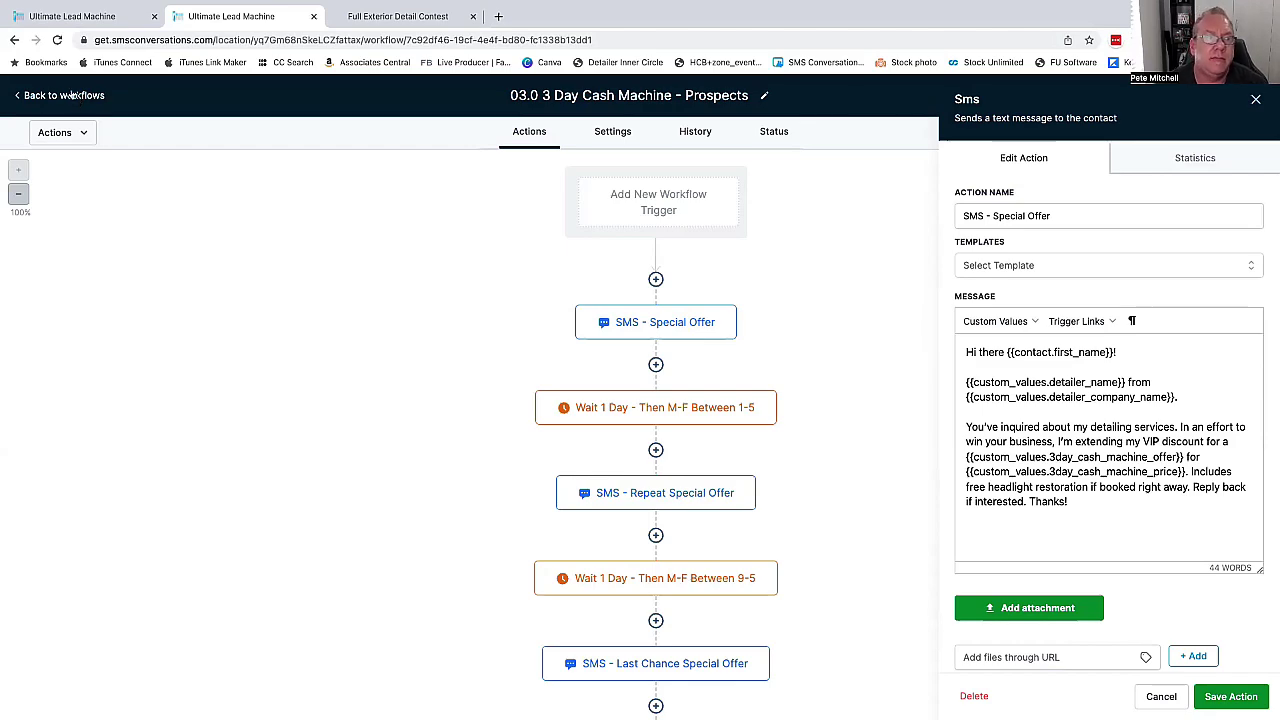
{"action": "left_click", "coordinate": [70, 95]}
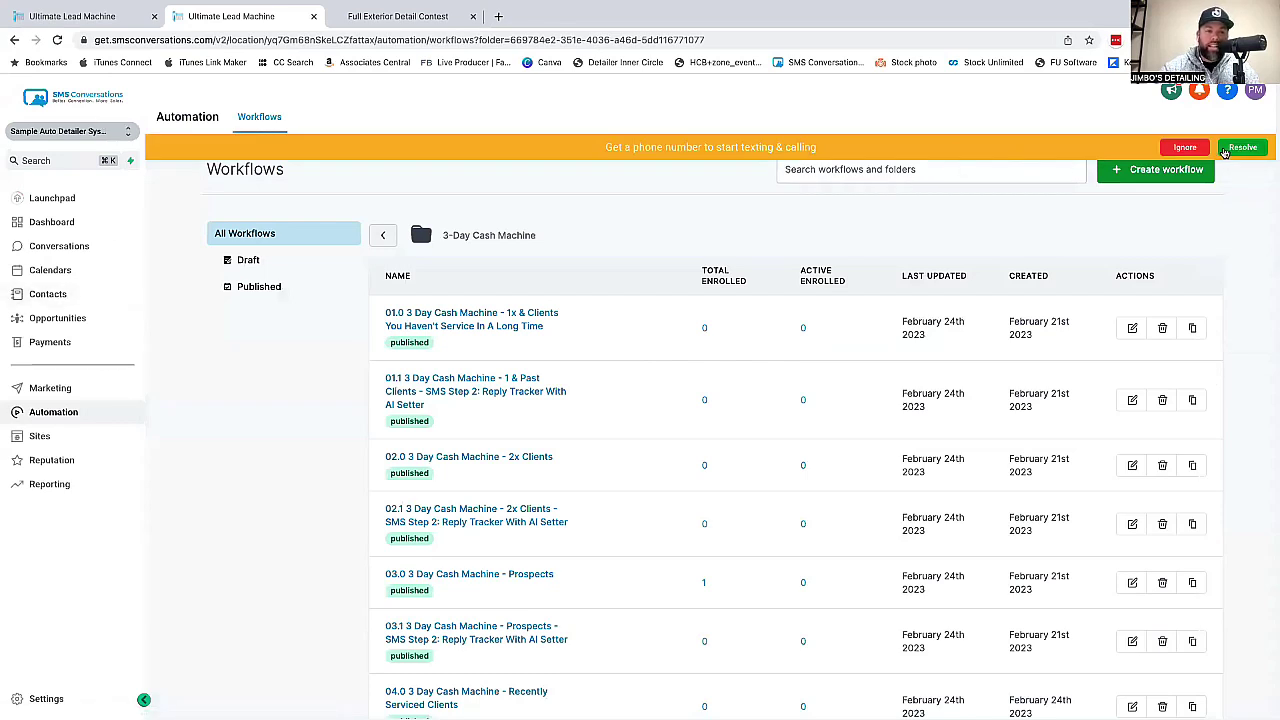
{"action": "left_click", "coordinate": [1185, 148]}
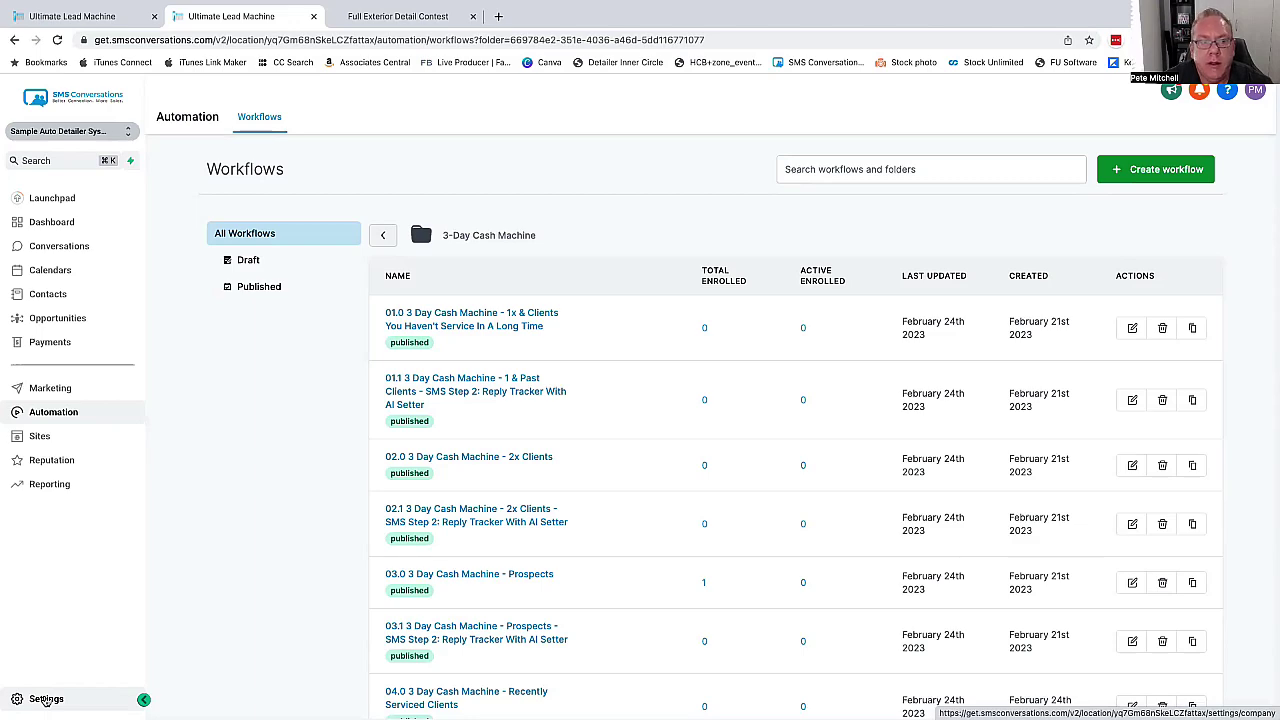
- Open the Reputation Management settings, review the review link, request behavior and SMS Review Requests message, and leave the settings
{"action": "left_click", "coordinate": [45, 699]}
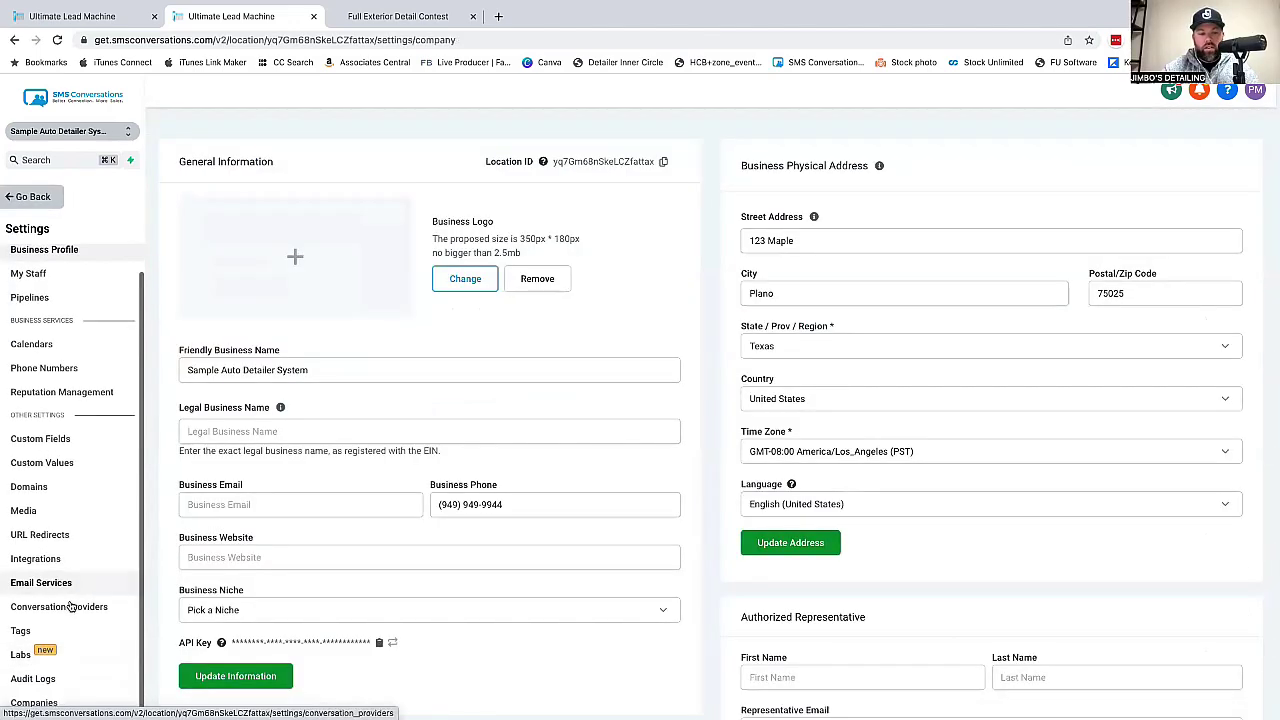
{"action": "left_click", "coordinate": [78, 398]}
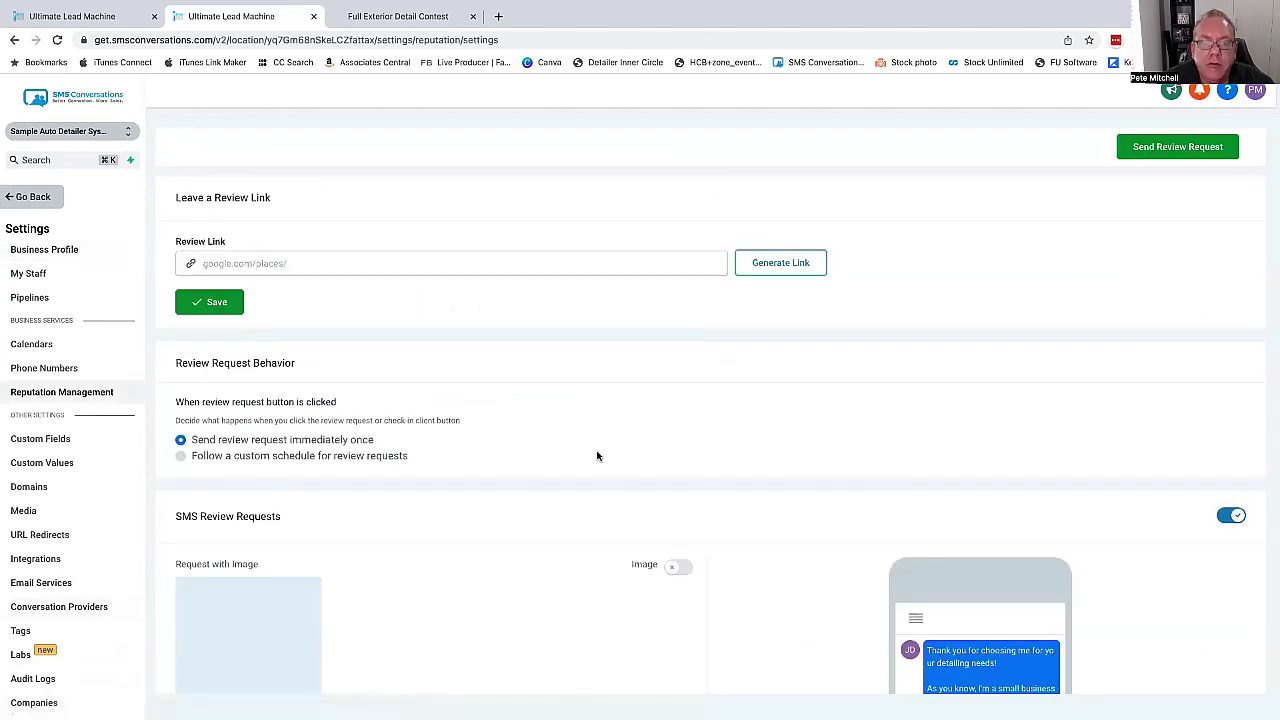
{"action": "scroll", "coordinate": [597, 456], "scroll_direction": "down", "scroll_amount": 3}
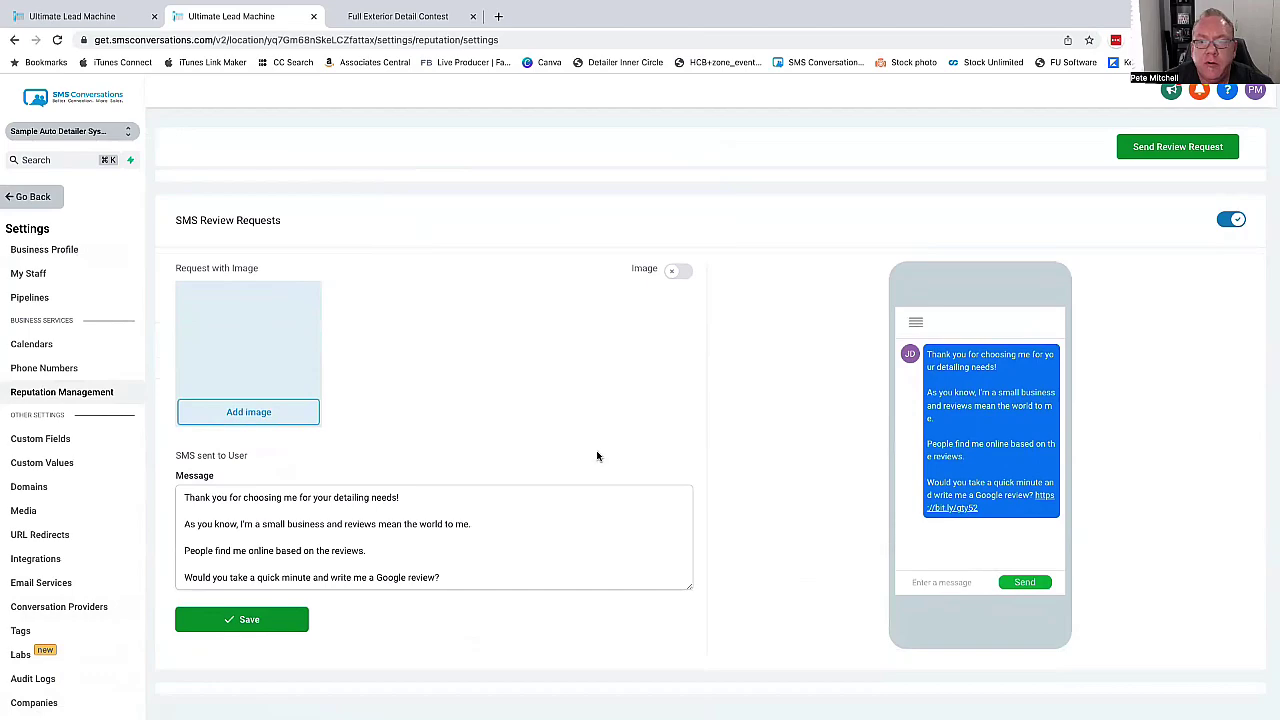
{"action": "scroll", "coordinate": [597, 456], "scroll_direction": "down", "scroll_amount": 1}
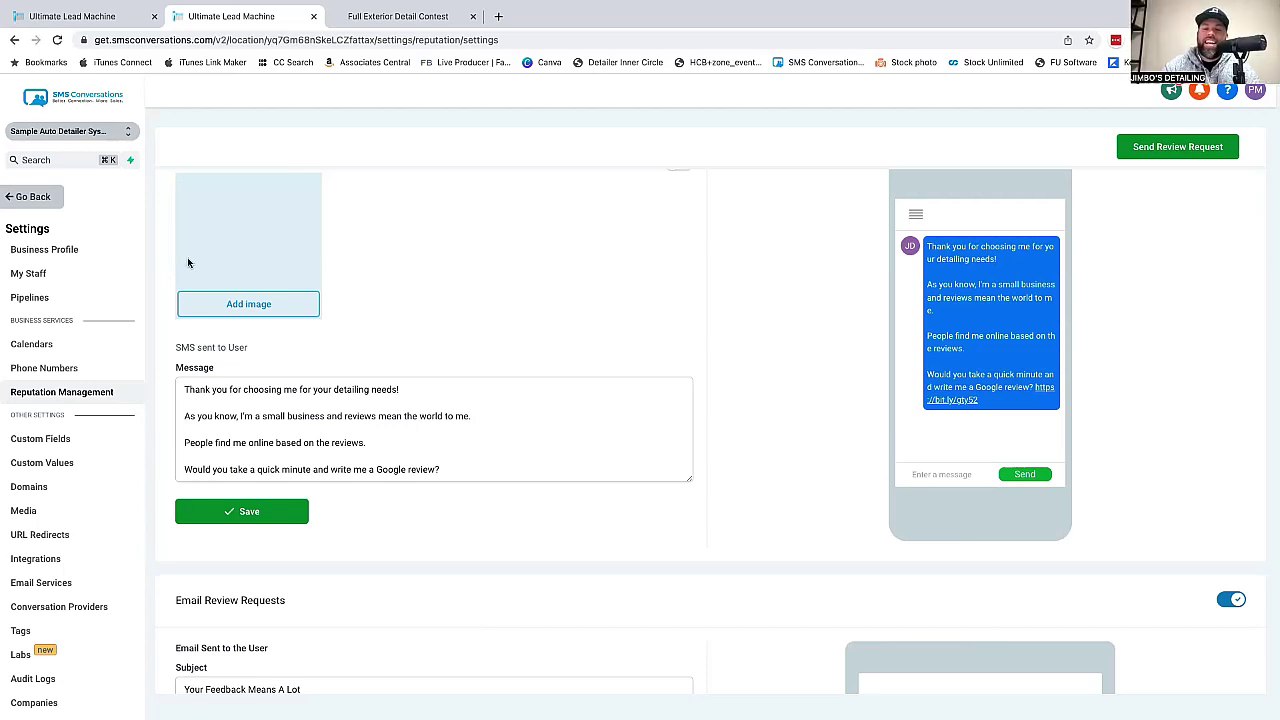
{"action": "left_click", "coordinate": [35, 199]}
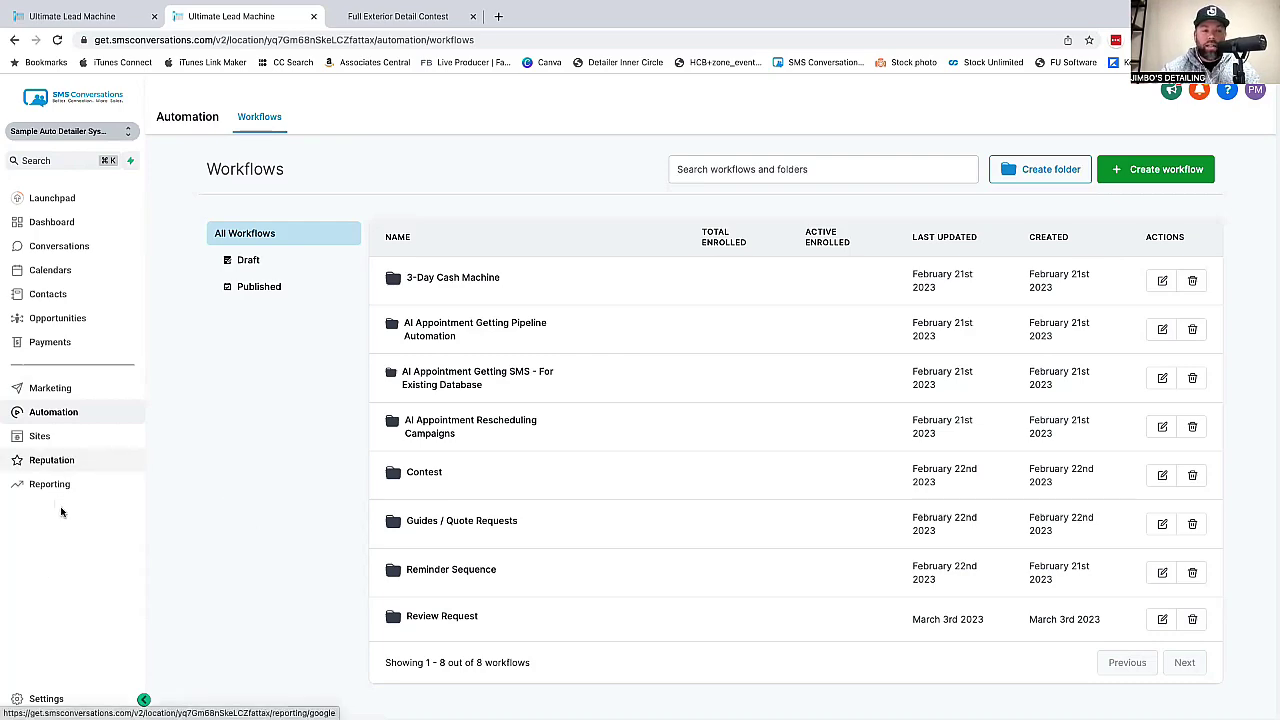
- Reopen the Reputation Management settings, examine the Email Review Requests and review widget sections, and return to the workflows
{"action": "left_click", "coordinate": [50, 698]}
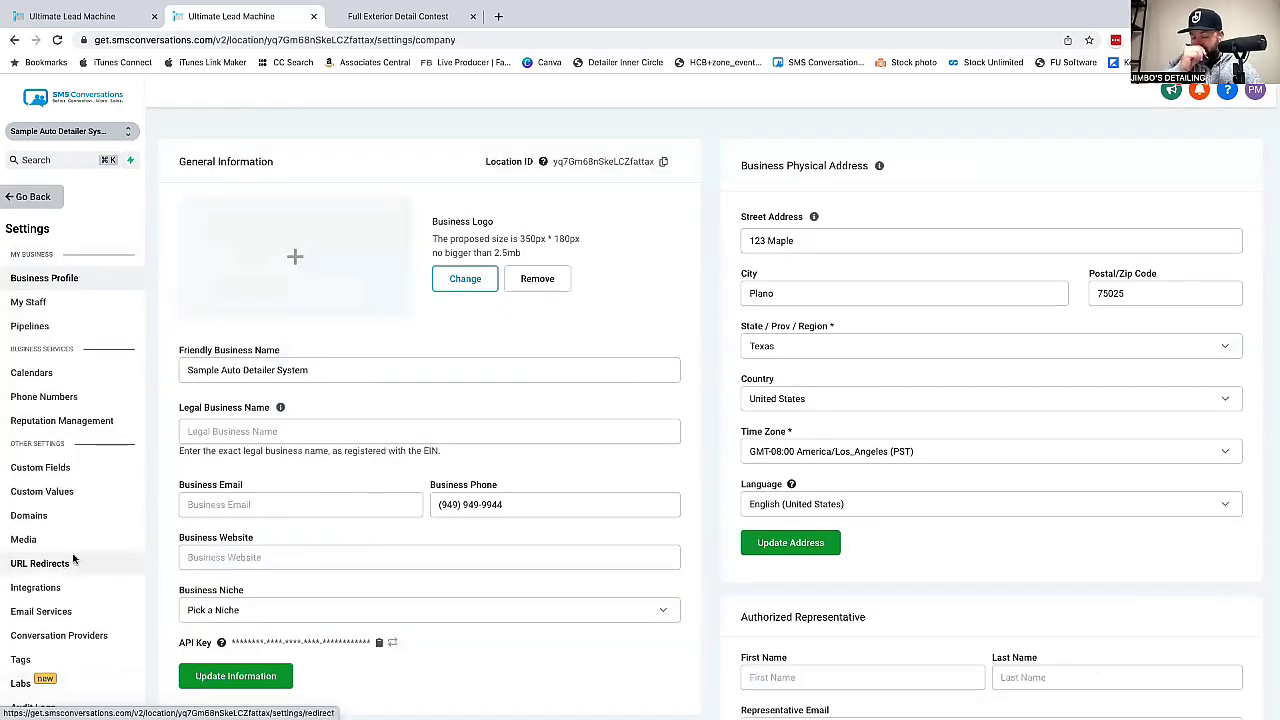
{"action": "left_click", "coordinate": [105, 421]}
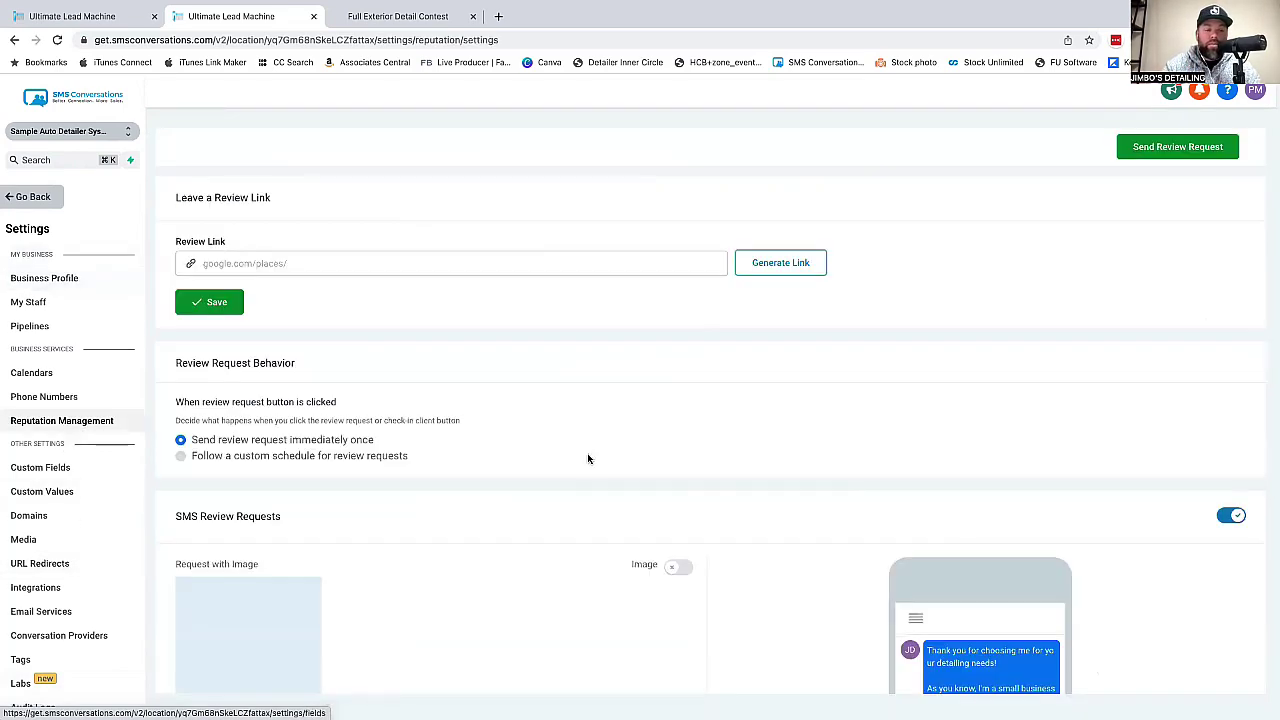
{"action": "scroll", "coordinate": [588, 459], "scroll_direction": "down", "scroll_amount": 7}
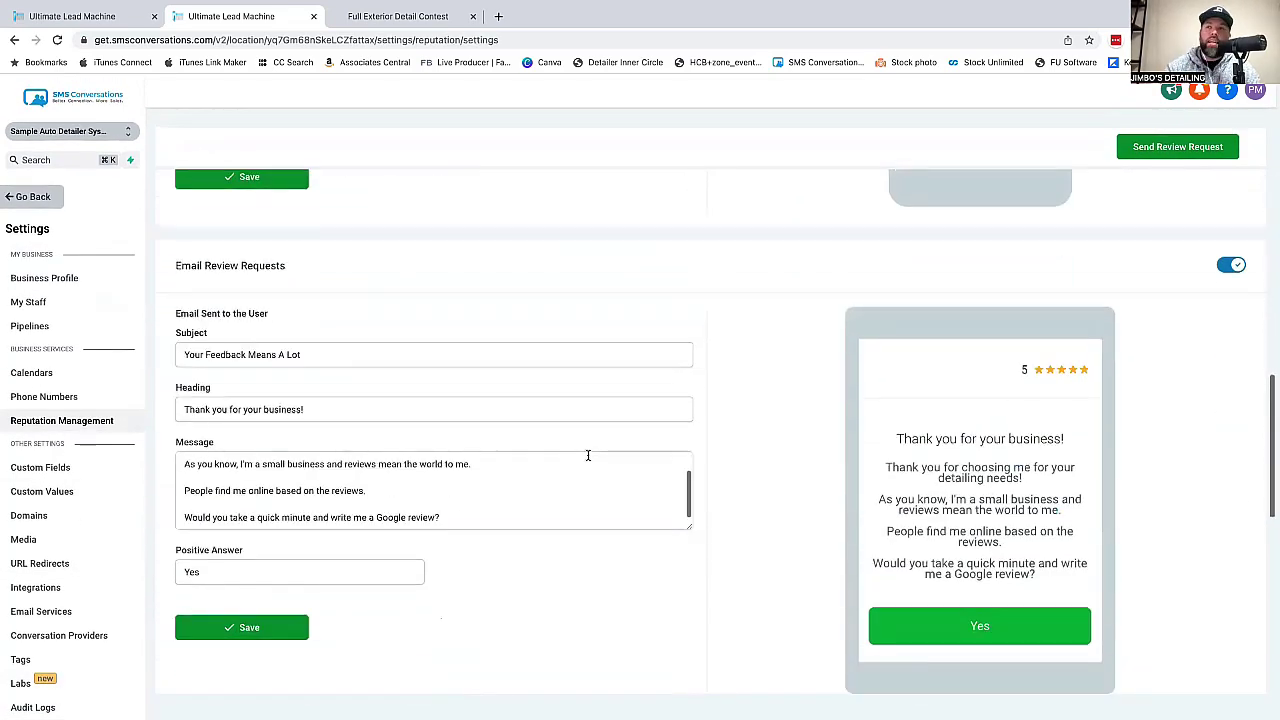
{"action": "scroll", "coordinate": [588, 455], "scroll_direction": "down", "scroll_amount": 6}
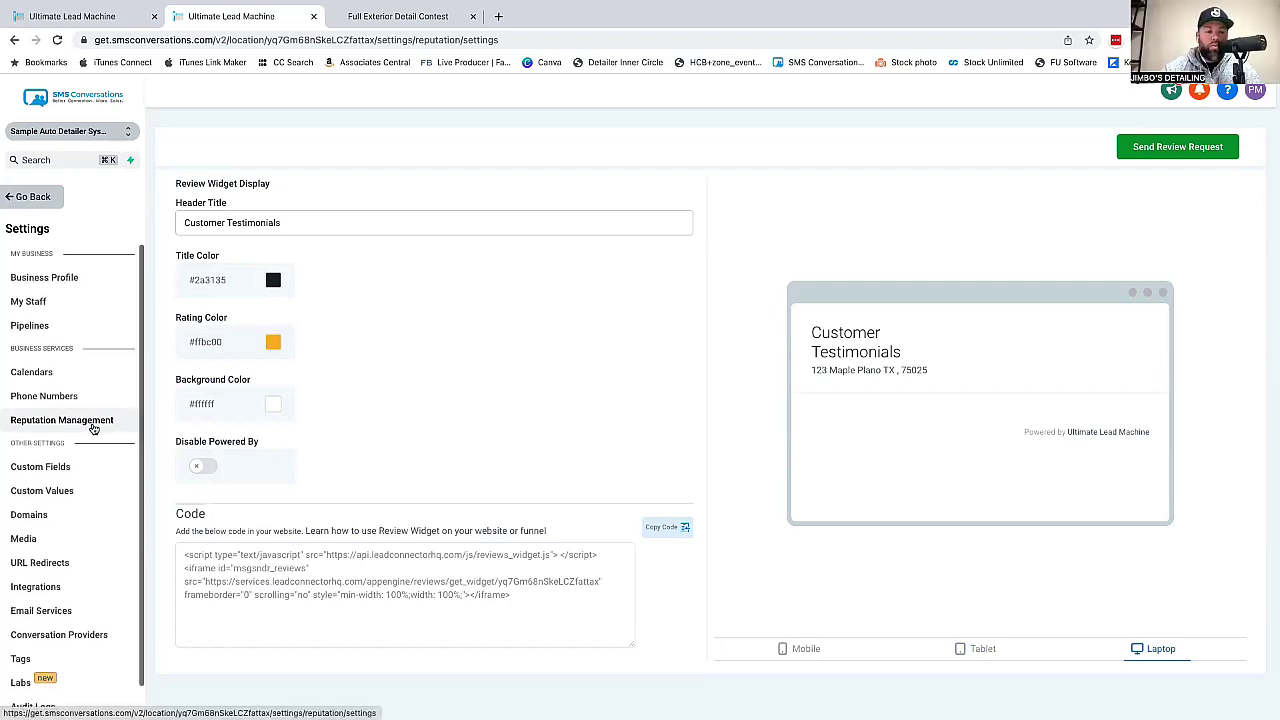
{"action": "left_click", "coordinate": [30, 200]}
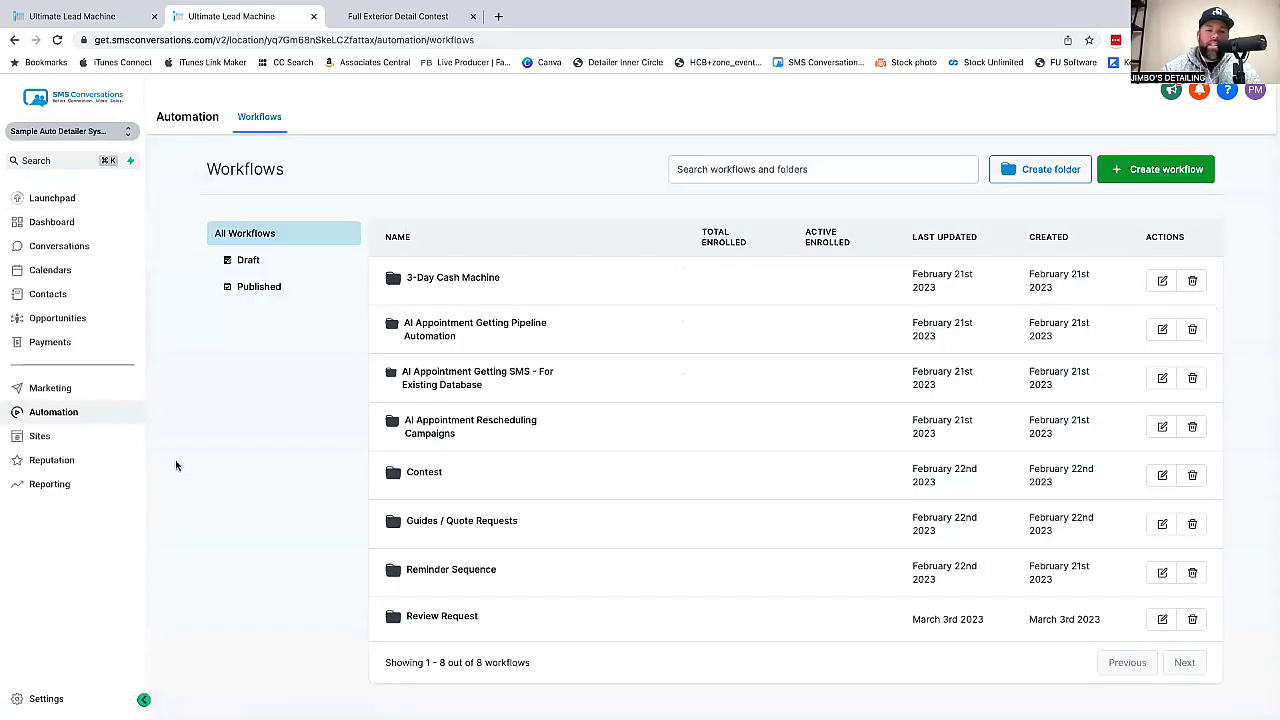
- Open the sample account's Launchpad and review its Google My Business, Facebook, webchat, Stripe and team member setup options
{"action": "left_click", "coordinate": [55, 199]}
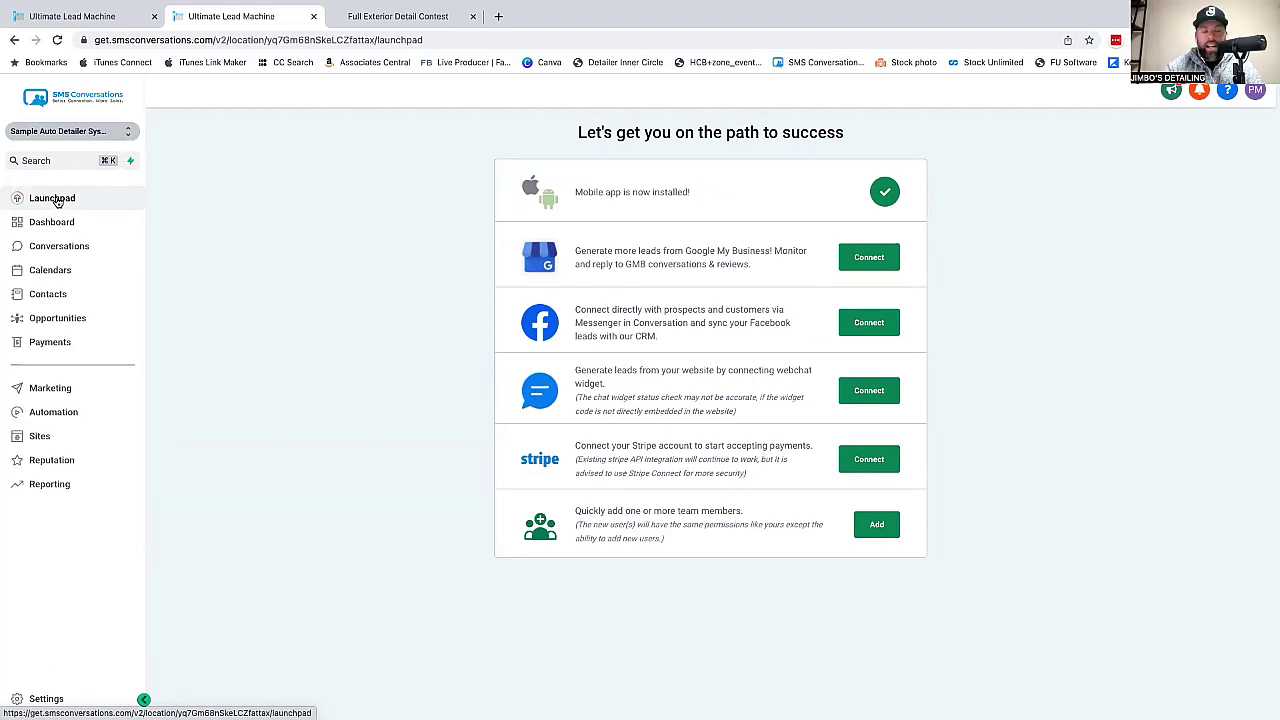
{"action": "left_click", "coordinate": [57, 201]}
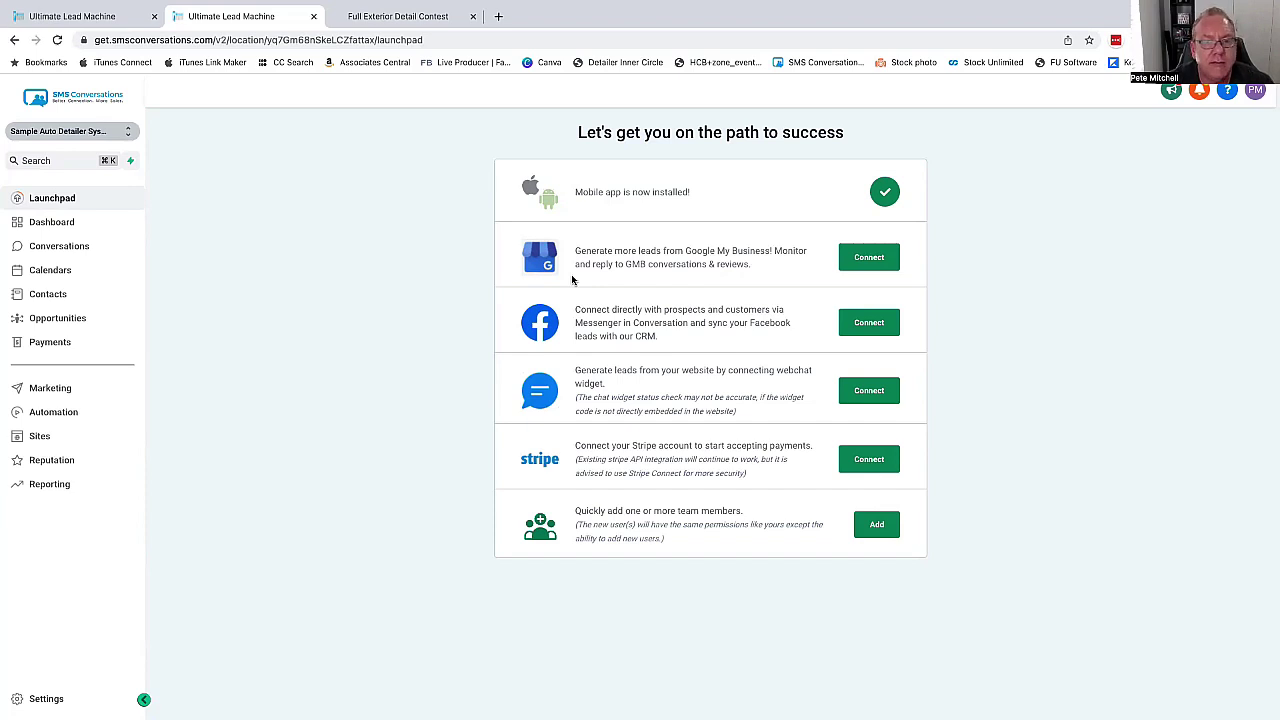
- Switch to the owner's LLC sub-account and review the social account stats and recent posts in its marketing Social Planner
{"action": "left_click", "coordinate": [86, 132]}
{"action": "left_click", "coordinate": [221, 242]}
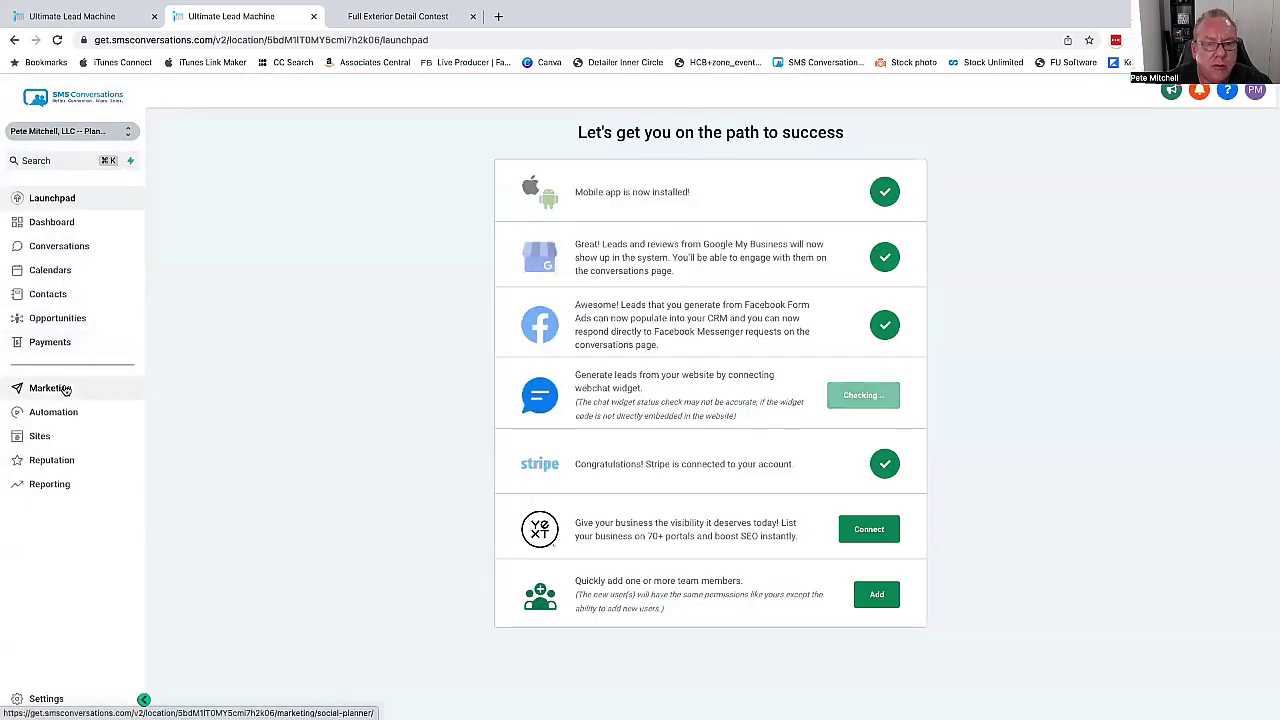
{"action": "left_click", "coordinate": [65, 390]}
{"action": "scroll", "coordinate": [446, 368], "scroll_direction": "down", "scroll_amount": 5}
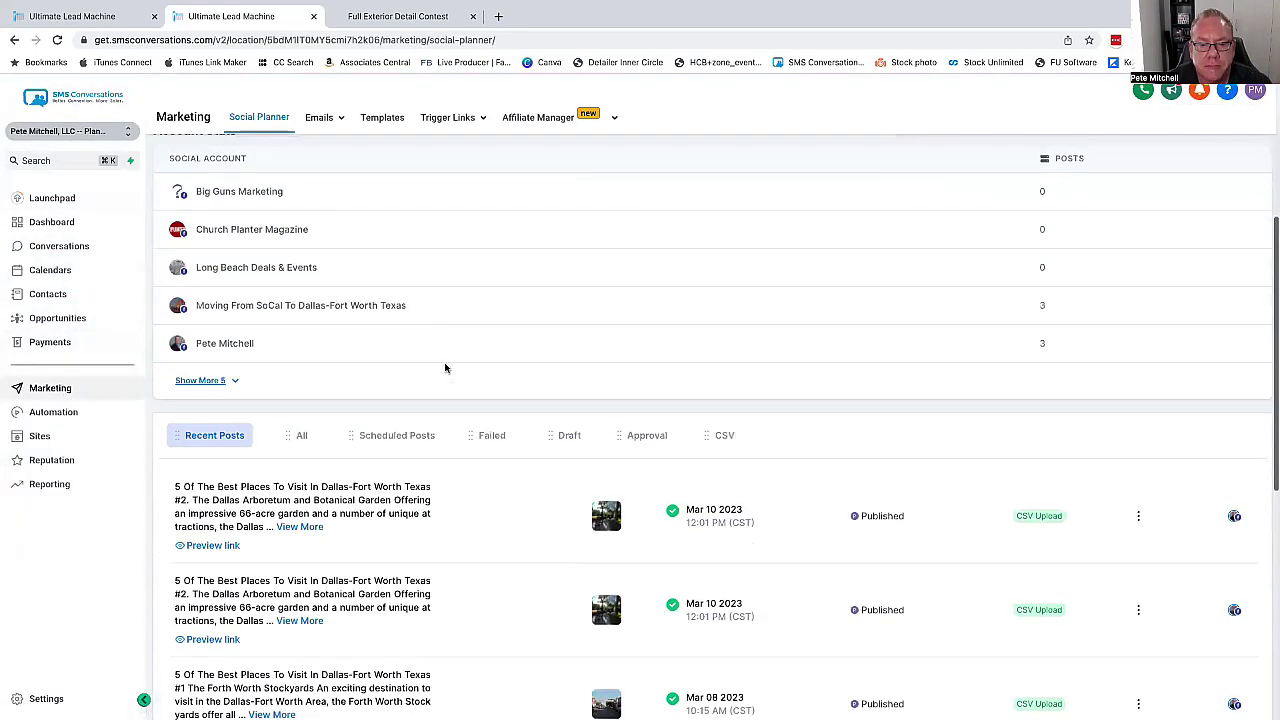
{"action": "scroll", "coordinate": [446, 368], "scroll_direction": "down", "scroll_amount": 1}
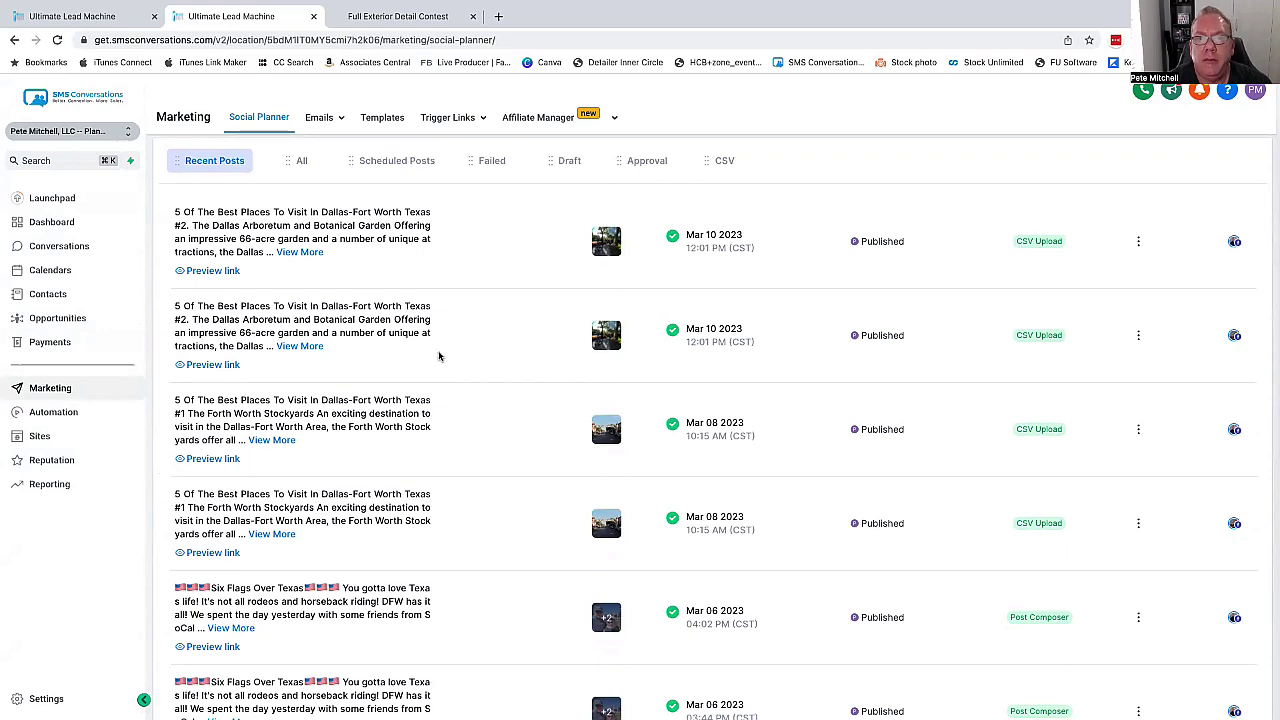
- View the Social Planner's scheduled posts, then return to the recent posts and look through the published entries
{"action": "left_click", "coordinate": [406, 160]}
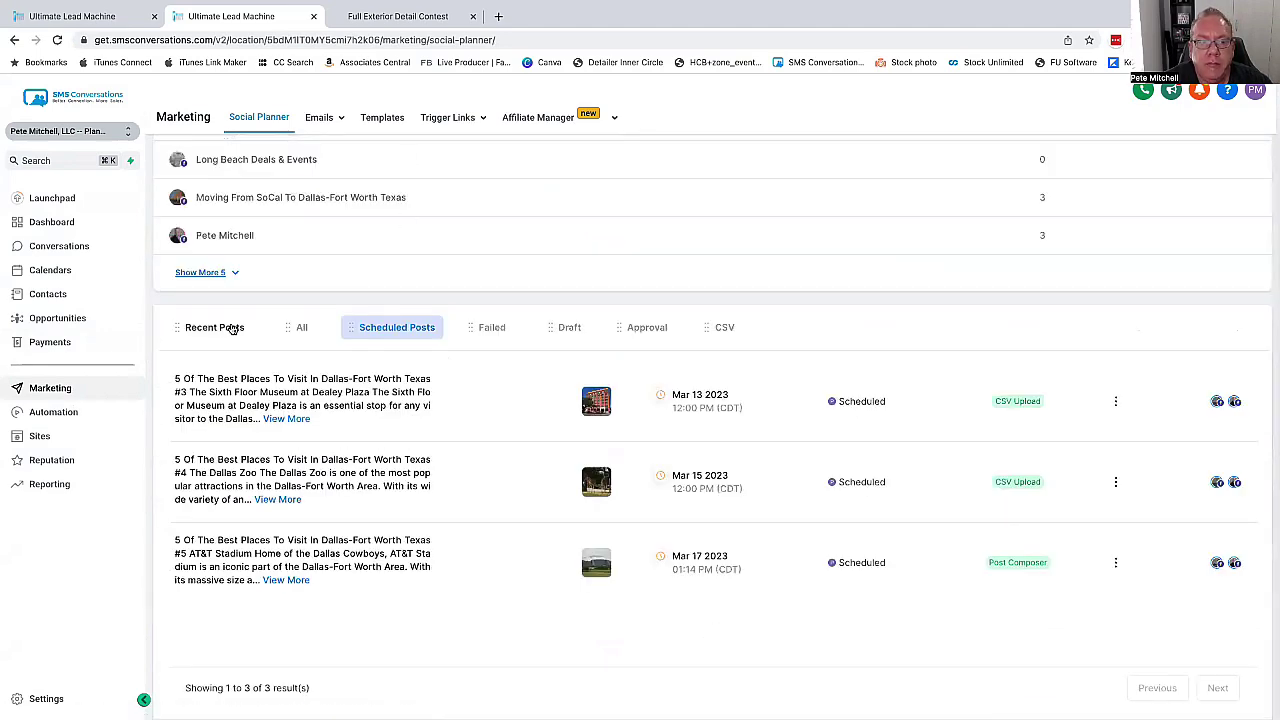
{"action": "left_click", "coordinate": [228, 329]}
{"action": "scroll", "coordinate": [594, 410], "scroll_direction": "down", "scroll_amount": 3}
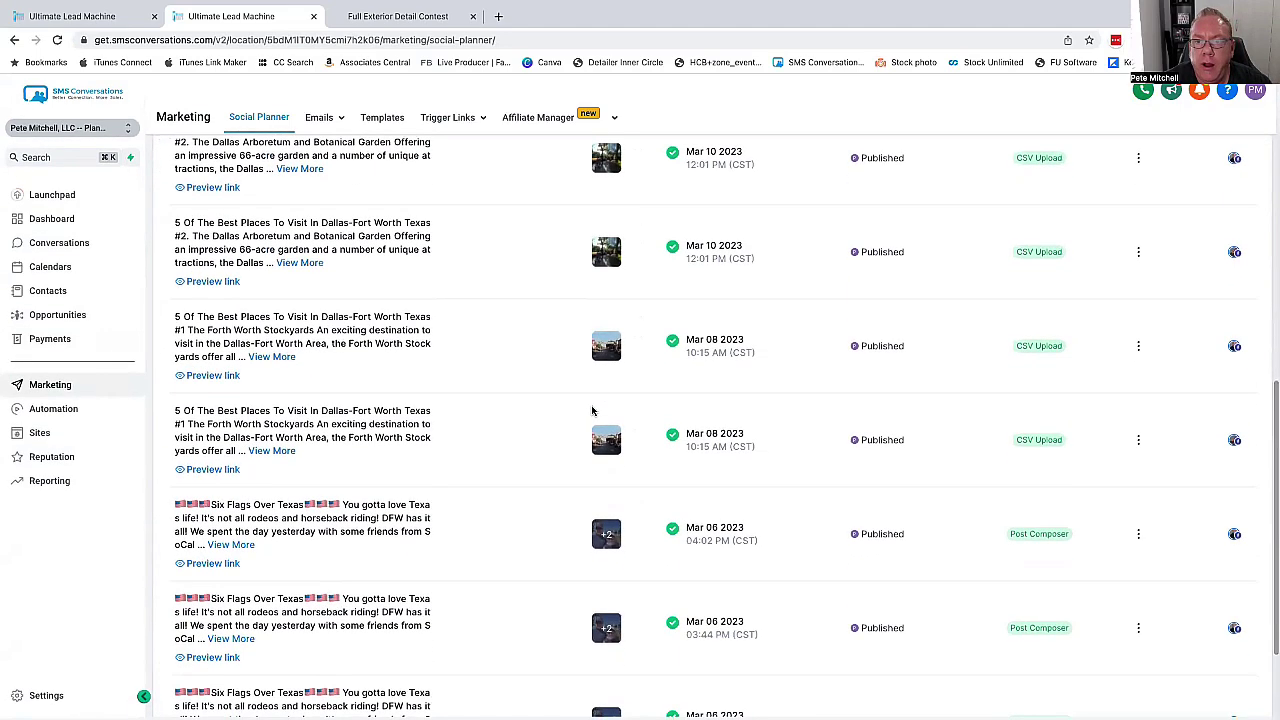
{"action": "scroll", "coordinate": [548, 396], "scroll_direction": "up", "scroll_amount": 3}
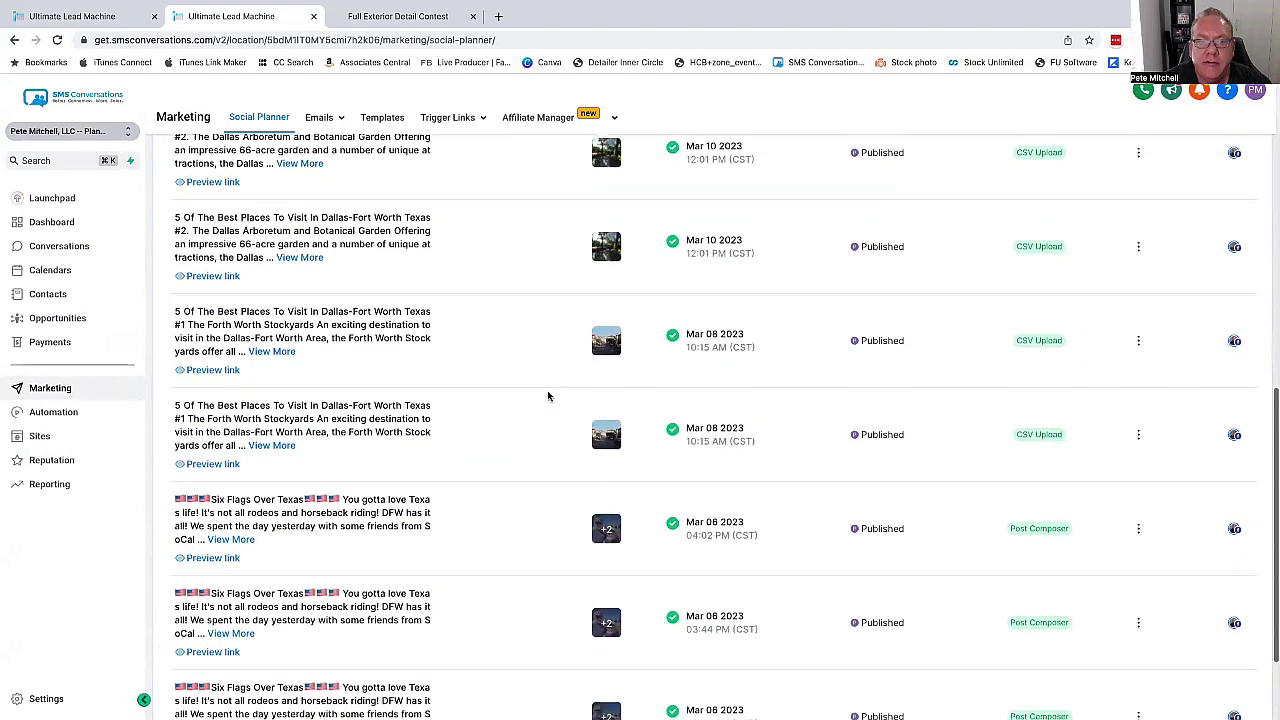
{"action": "scroll", "coordinate": [548, 396], "scroll_direction": "down", "scroll_amount": 2}
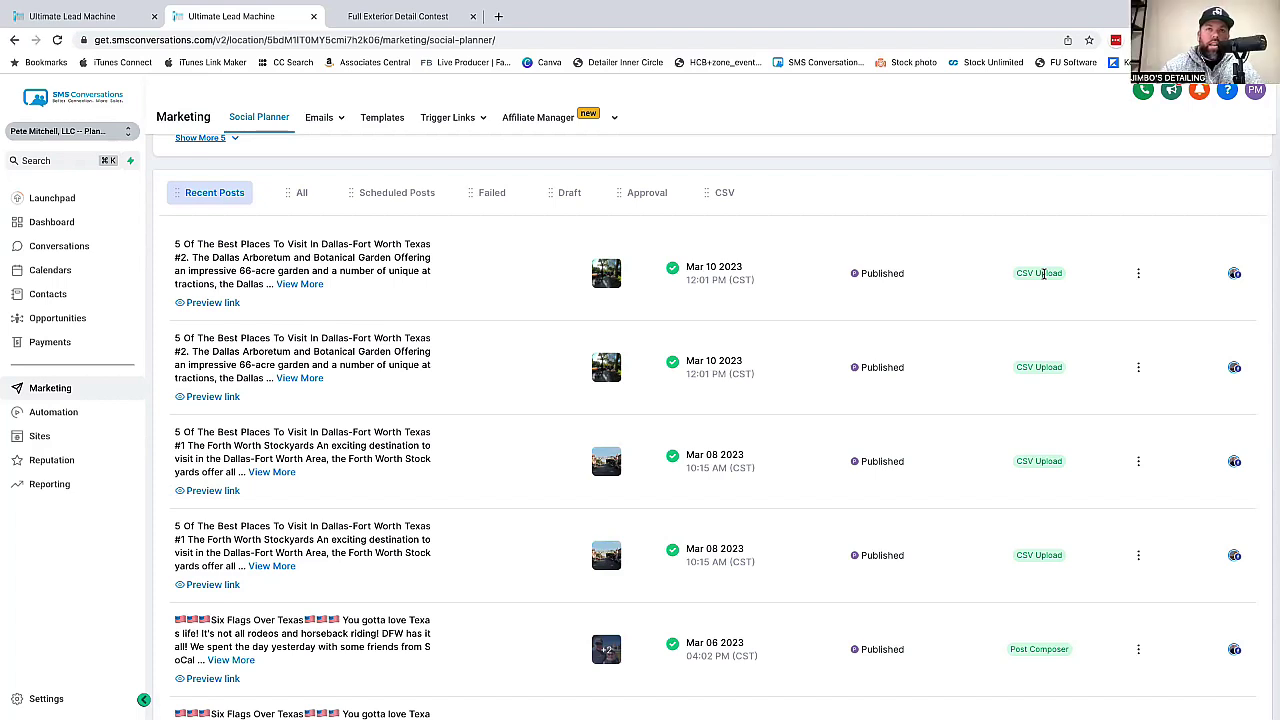
{"action": "scroll", "coordinate": [950, 414], "scroll_direction": "up", "scroll_amount": 1}
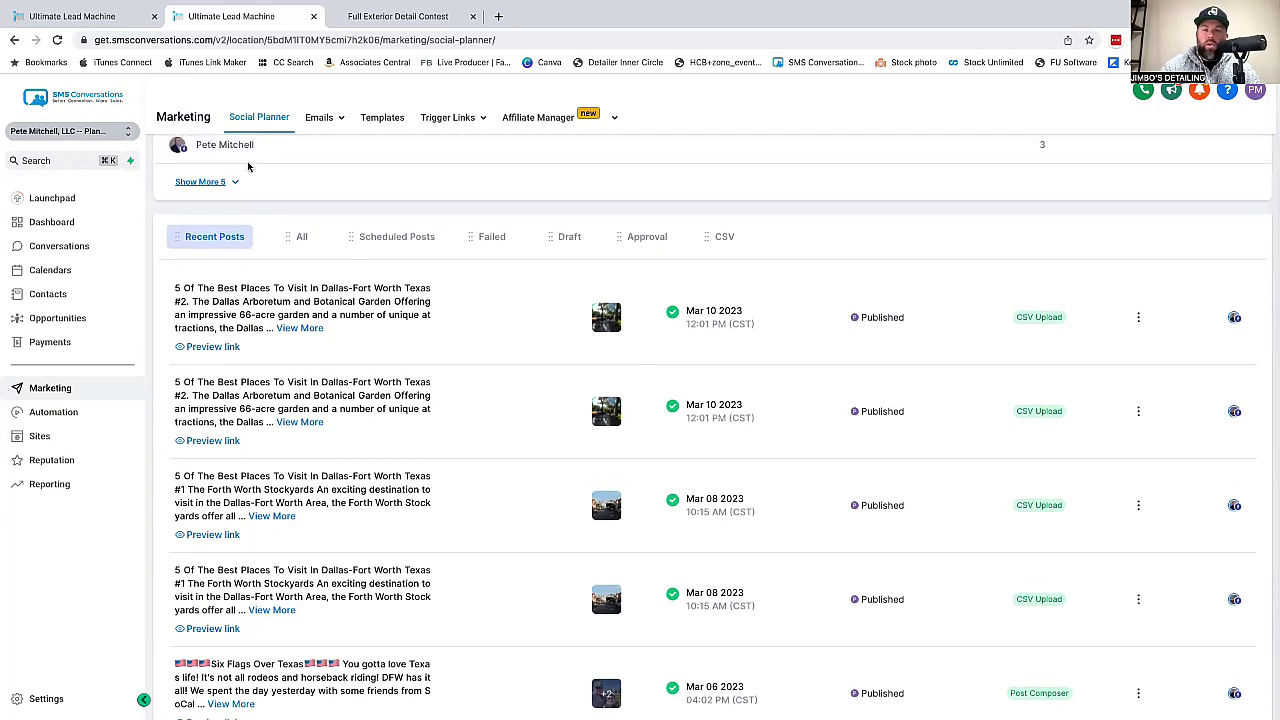
- Switch back to the Sample Auto Detailer System sub-account and open its Launchpad
{"action": "left_click", "coordinate": [94, 136]}
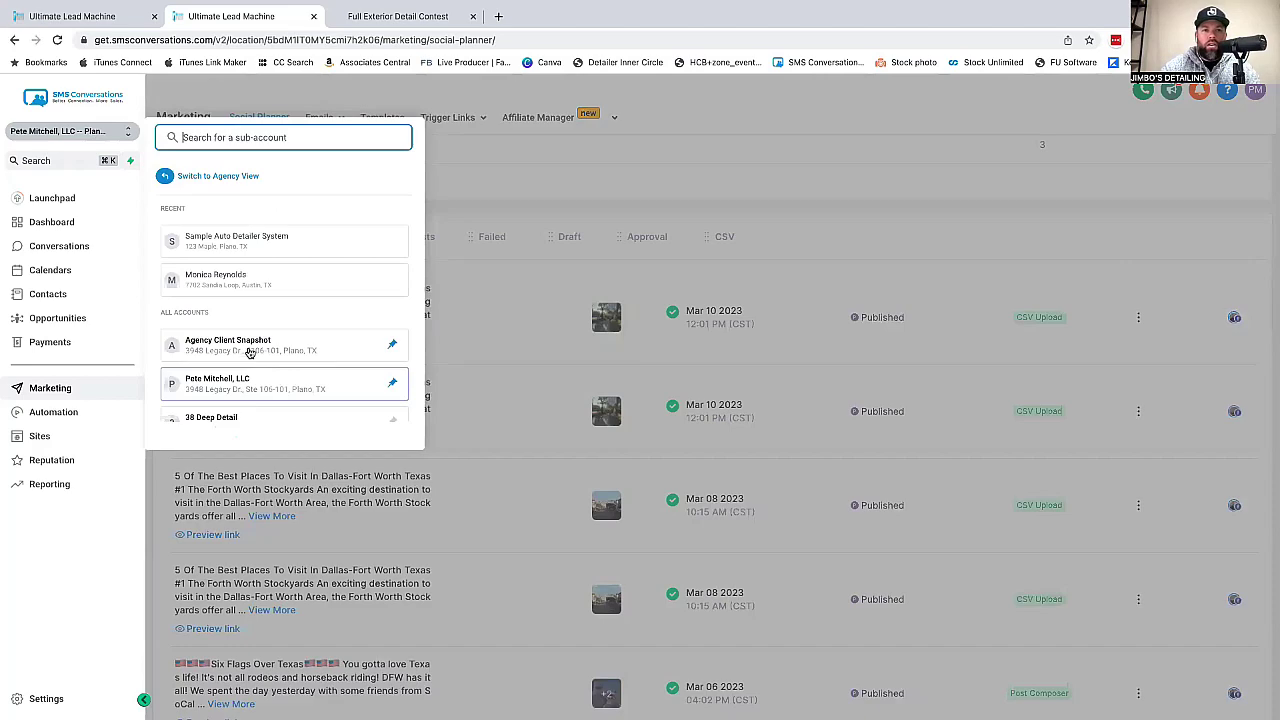
{"action": "left_click", "coordinate": [246, 249]}
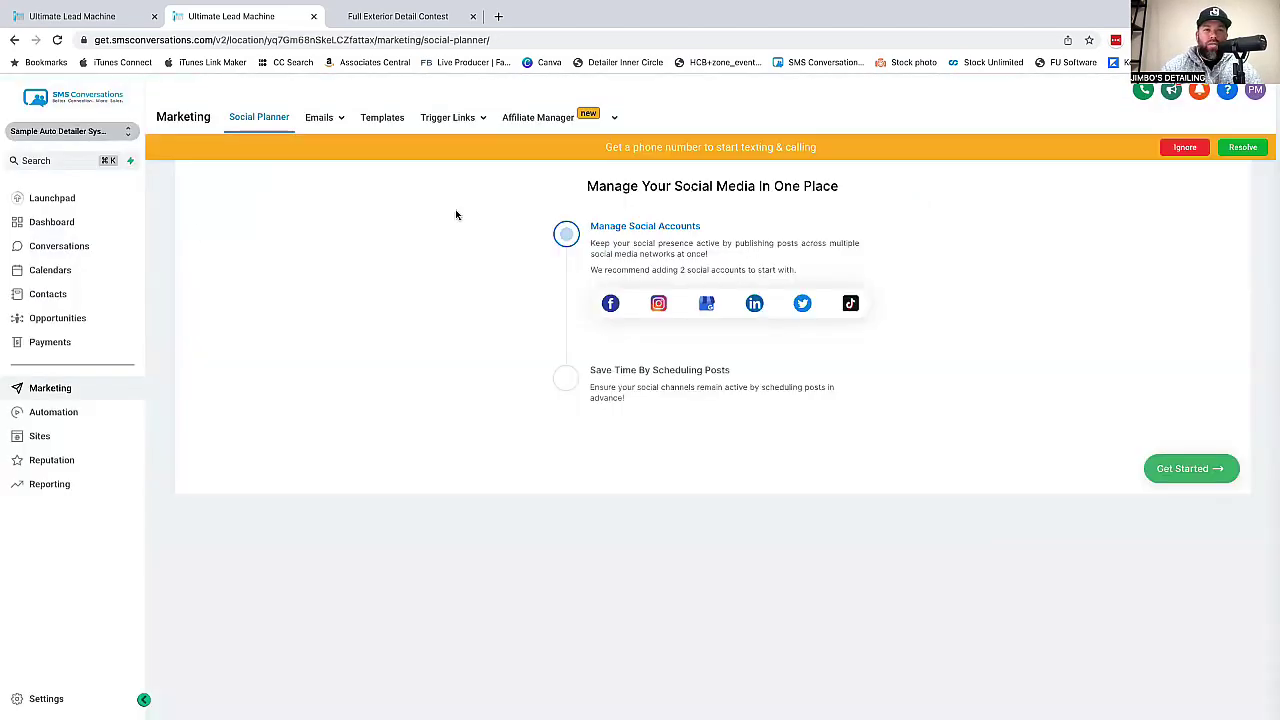
{"action": "left_click", "coordinate": [52, 199]}
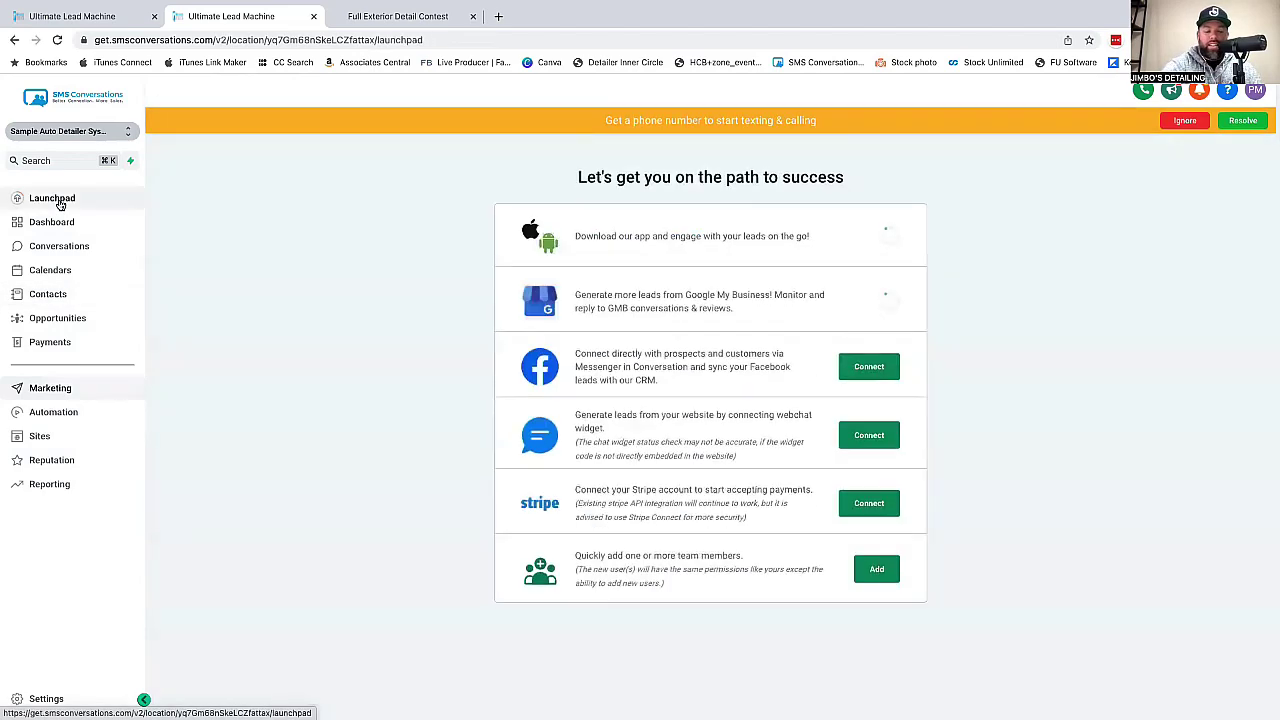